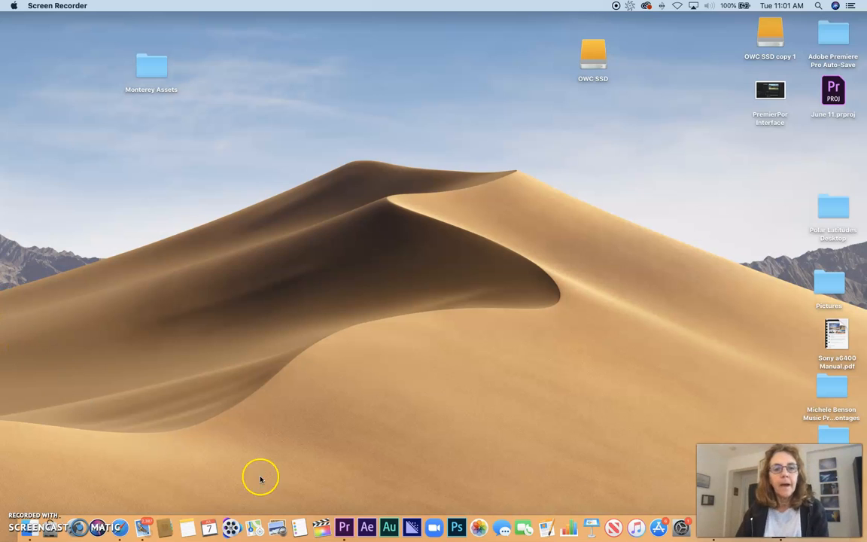
Preview Ocean.mov, Pelican.mov and Seals.mov in the desktop's Monterey Assets folder, and close the folder window
double_click(147, 73)
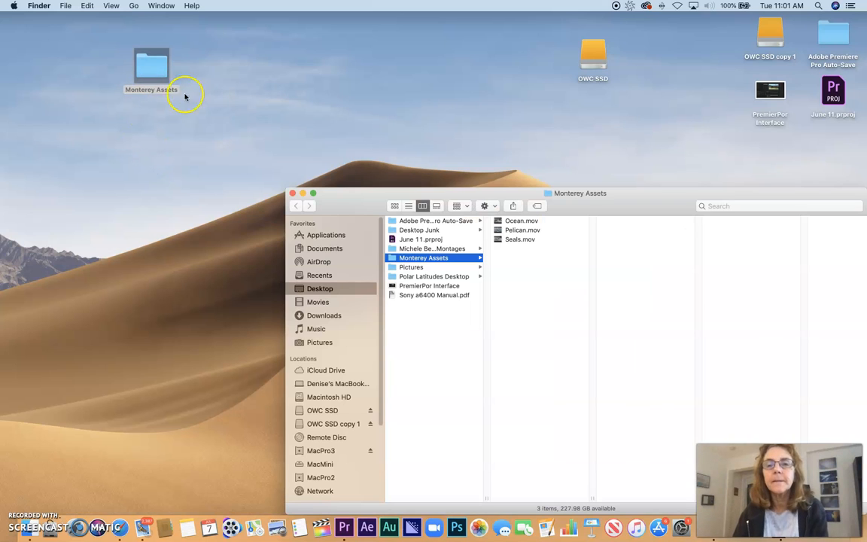
click(538, 222)
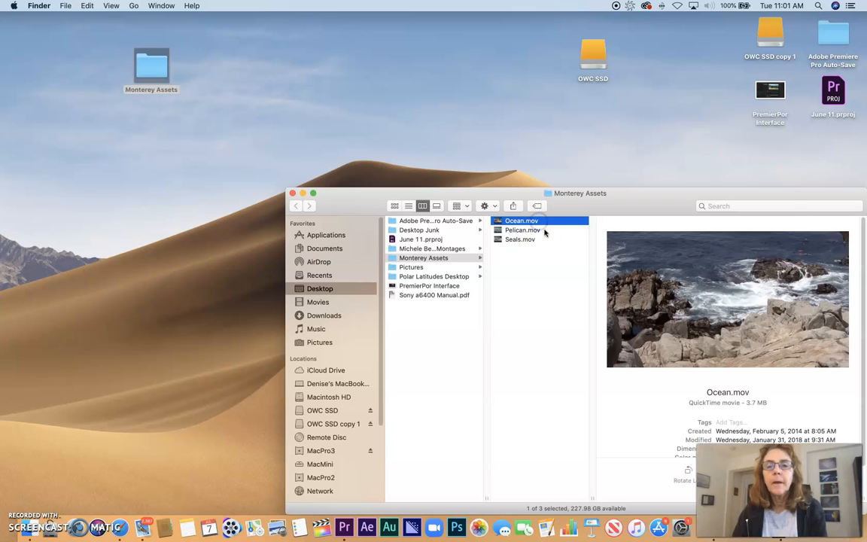
click(543, 230)
click(541, 240)
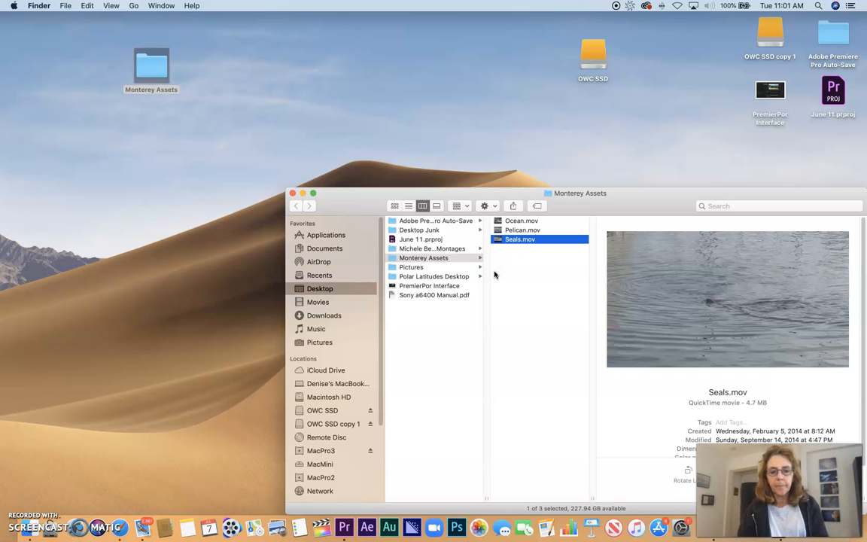
drag(354, 207, 204, 110)
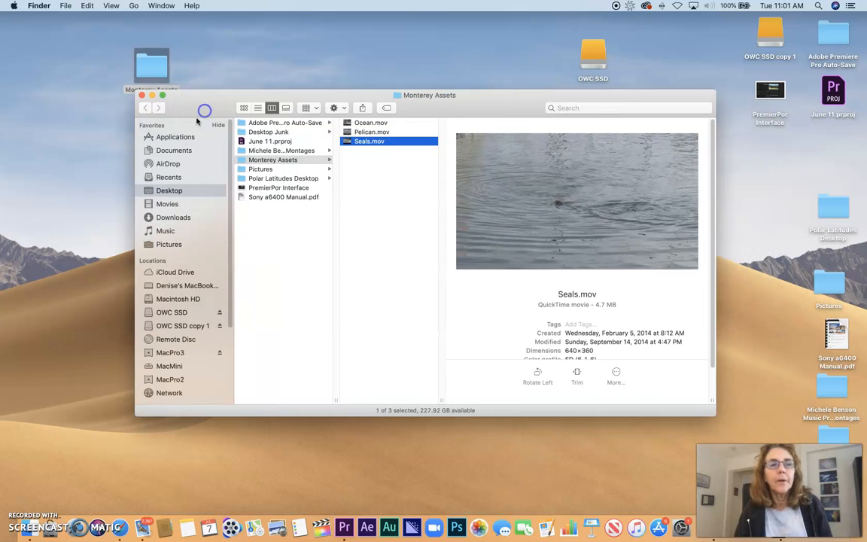
click(141, 97)
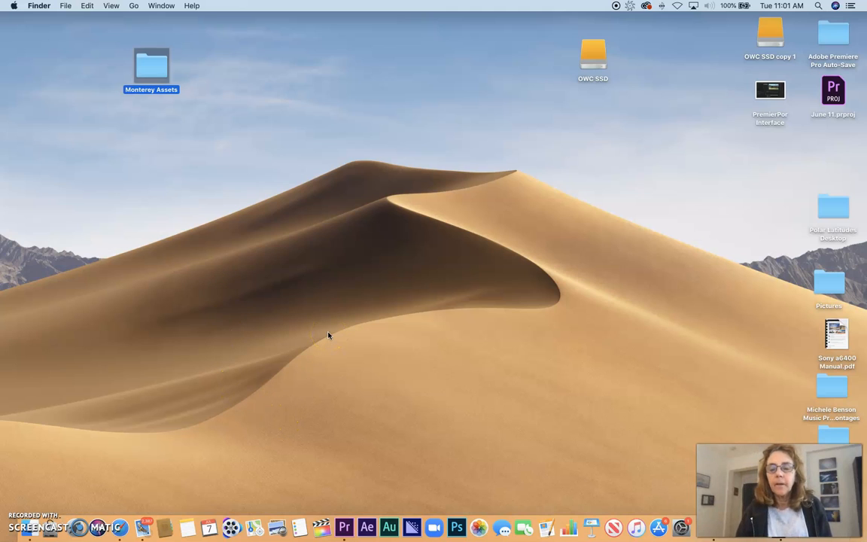
Create a new desktop folder named Week 1 and place it in an open area of the desktop
click(333, 288)
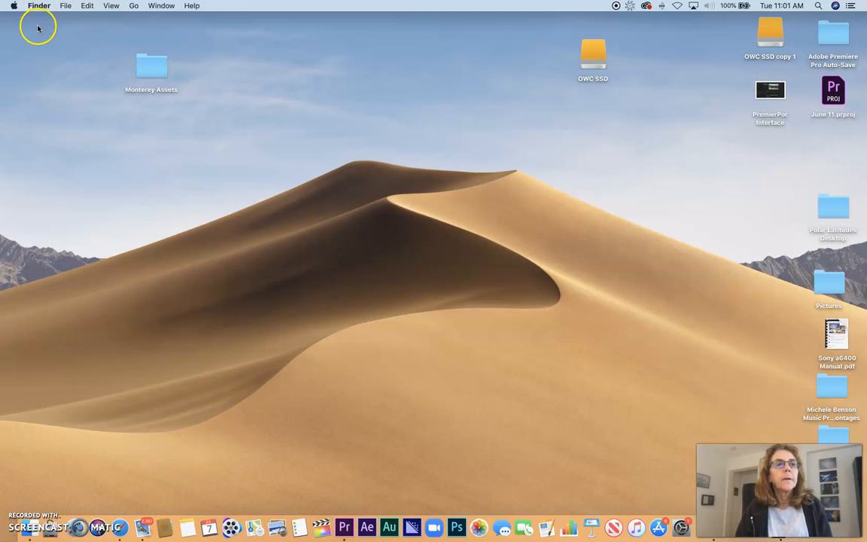
click(65, 6)
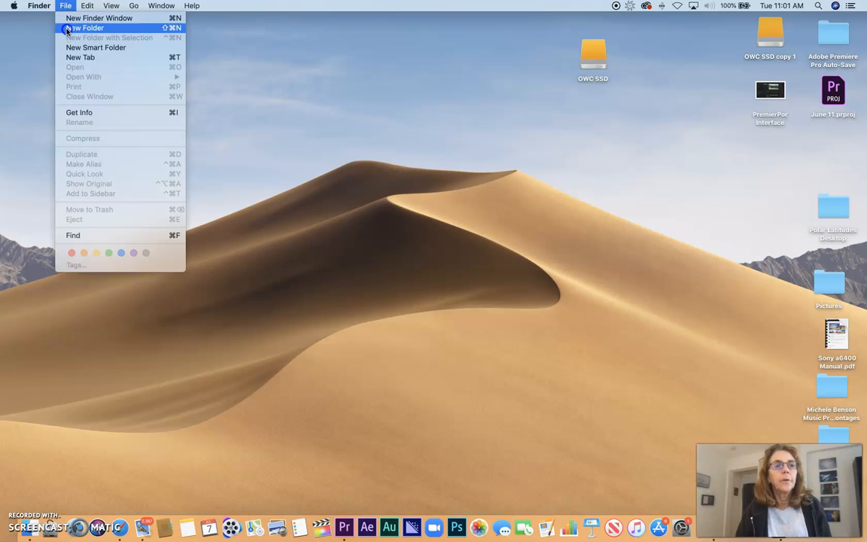
click(67, 30)
click(827, 172)
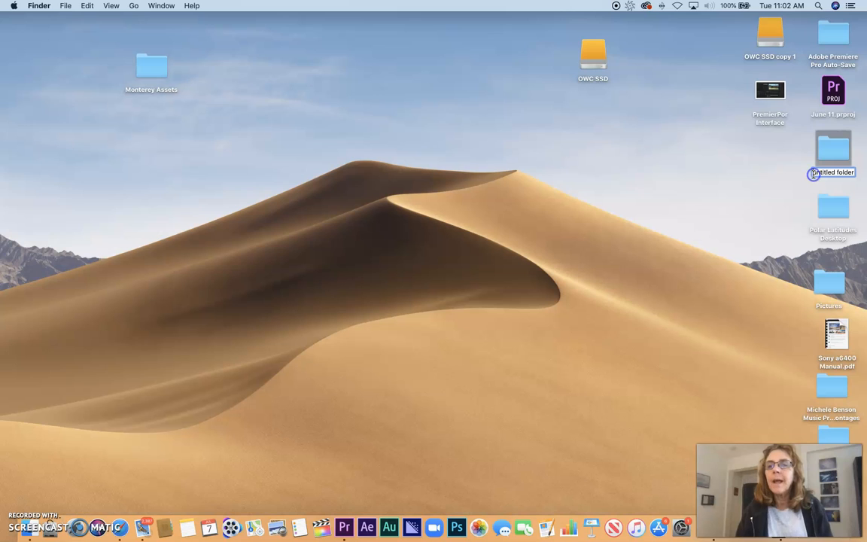
drag(814, 174, 860, 176)
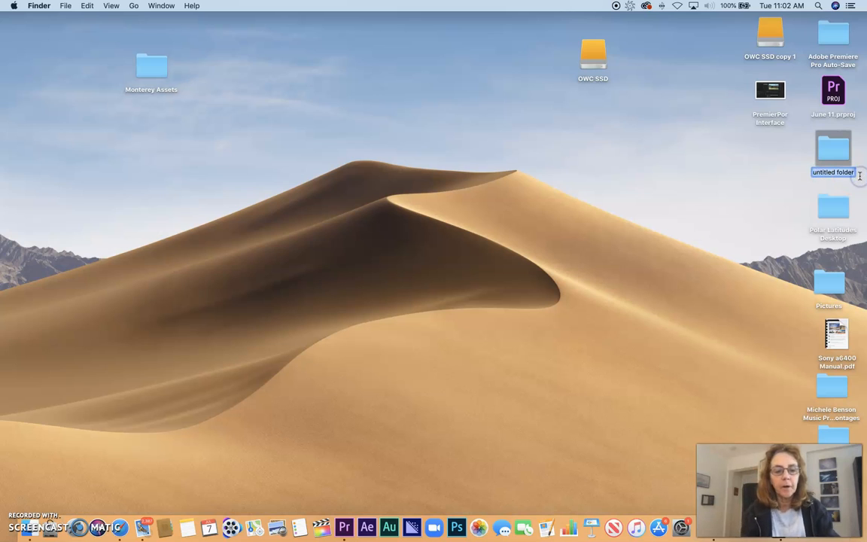
text(Week 1)
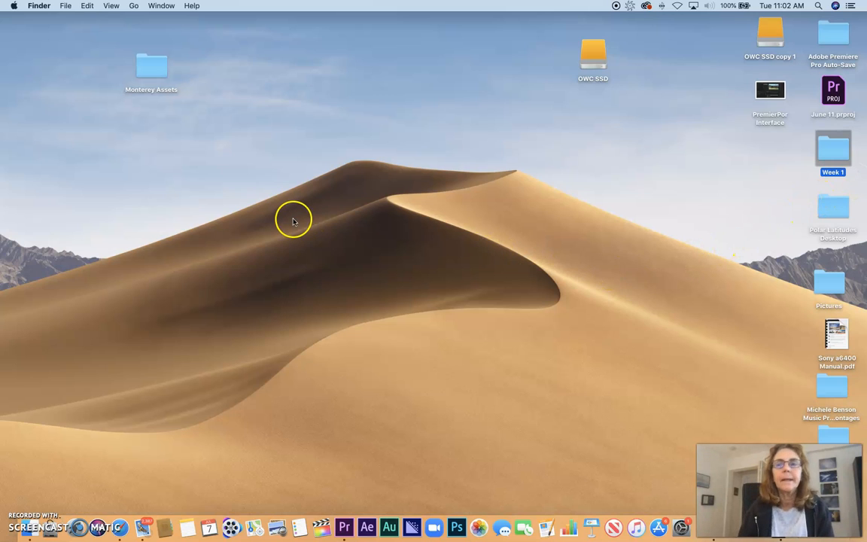
drag(833, 151, 702, 152)
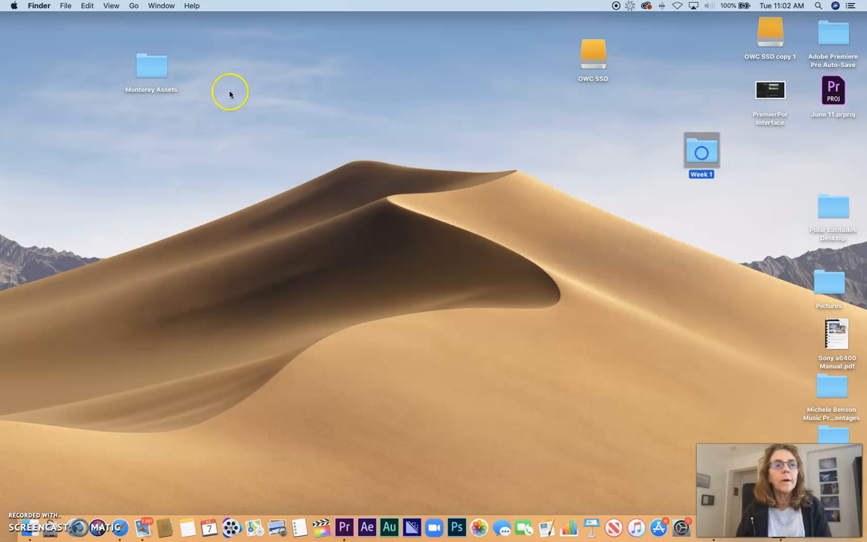
Move the Monterey Assets folder into the Week 1 folder and view its clips there
drag(145, 64, 705, 156)
double_click(704, 158)
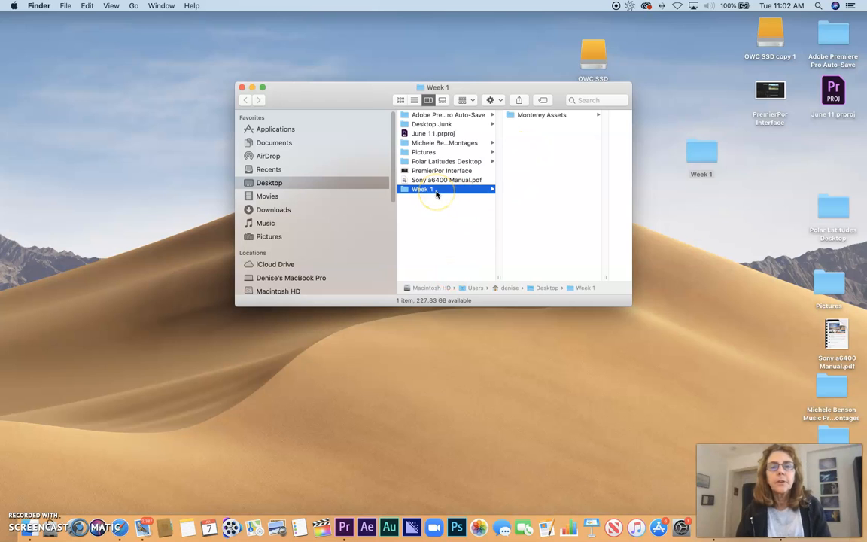
click(547, 117)
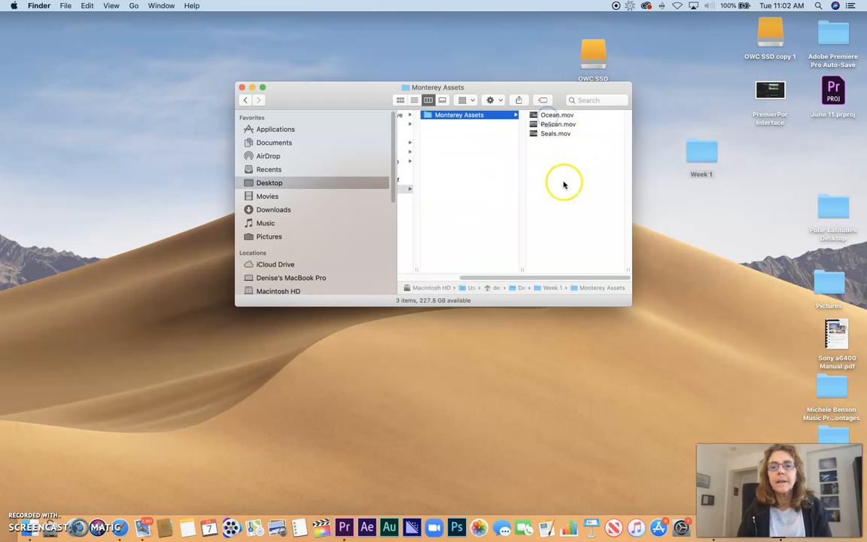
Launch Adobe Premiere Pro CC 2019
click(344, 530)
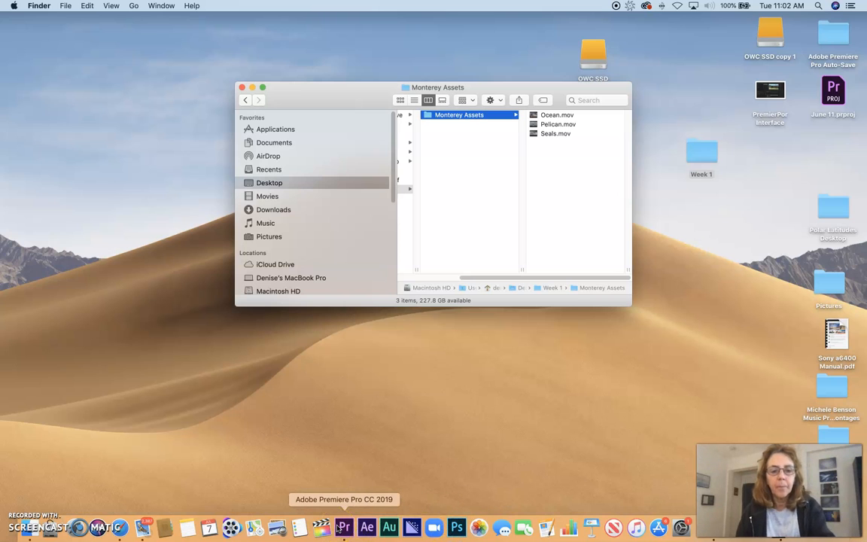
click(344, 529)
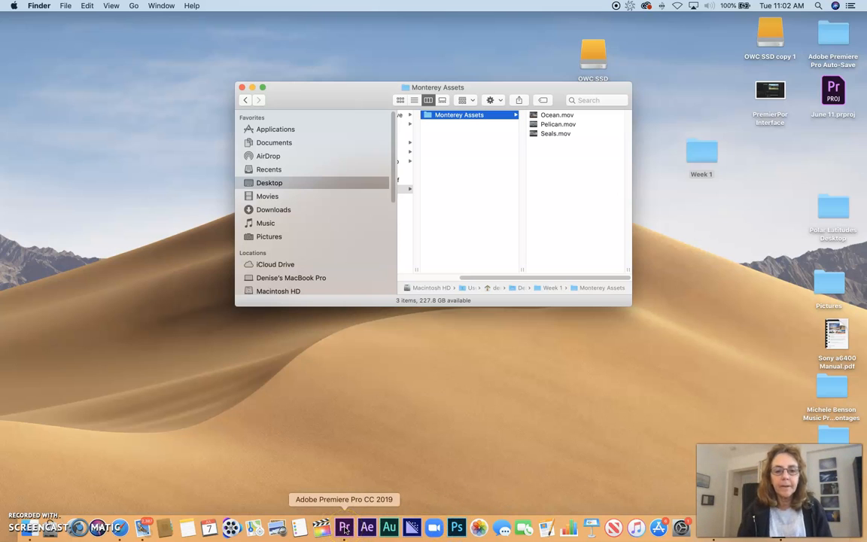
click(344, 530)
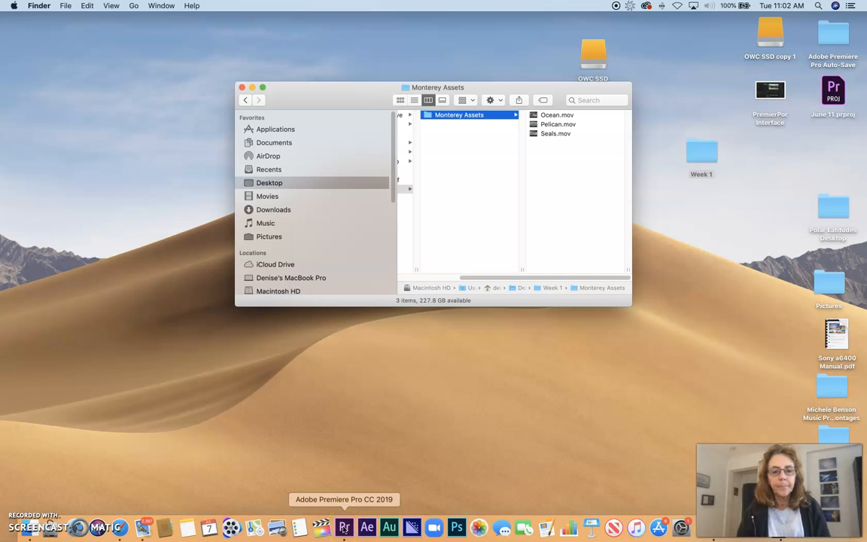
click(344, 529)
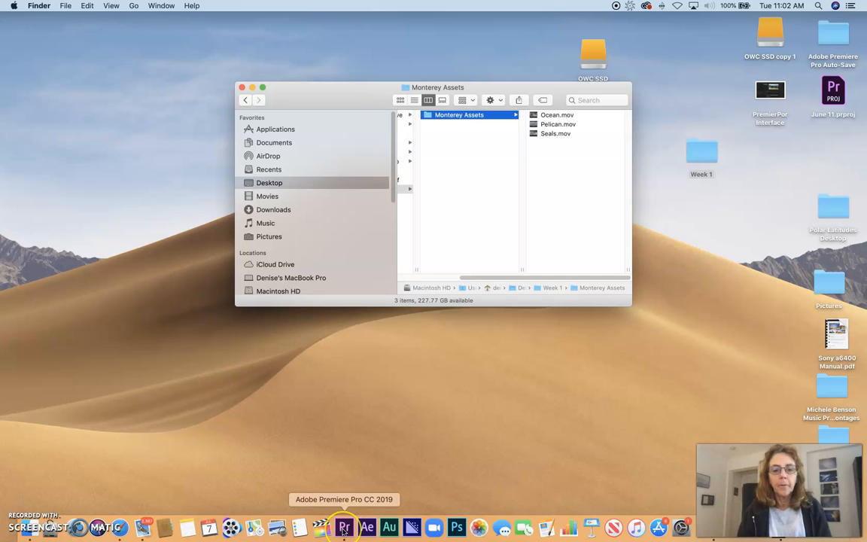
click(344, 530)
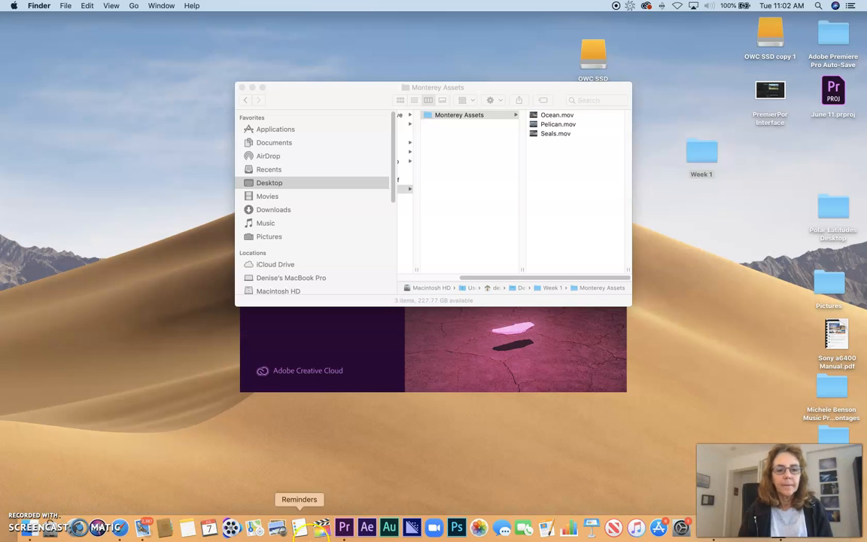
click(431, 370)
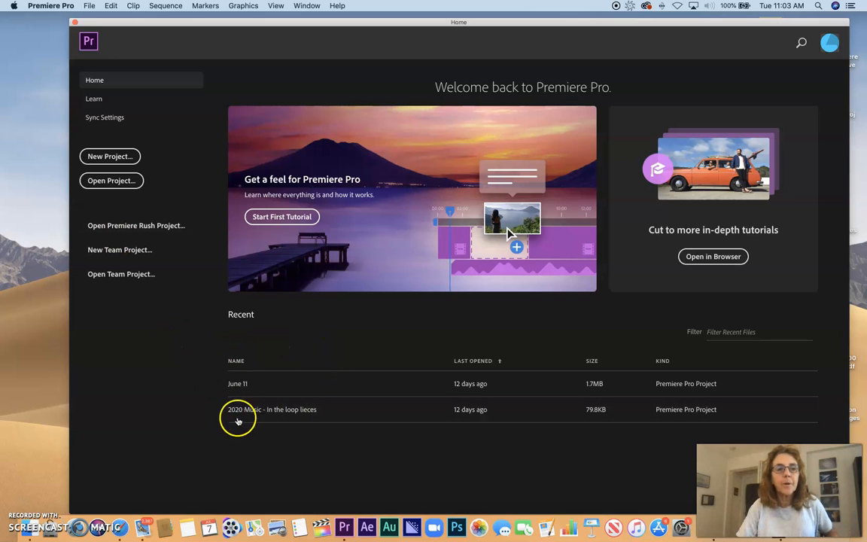
Create a new project named Week 1 Project, stored in the Week 1 folder on the desktop
click(104, 156)
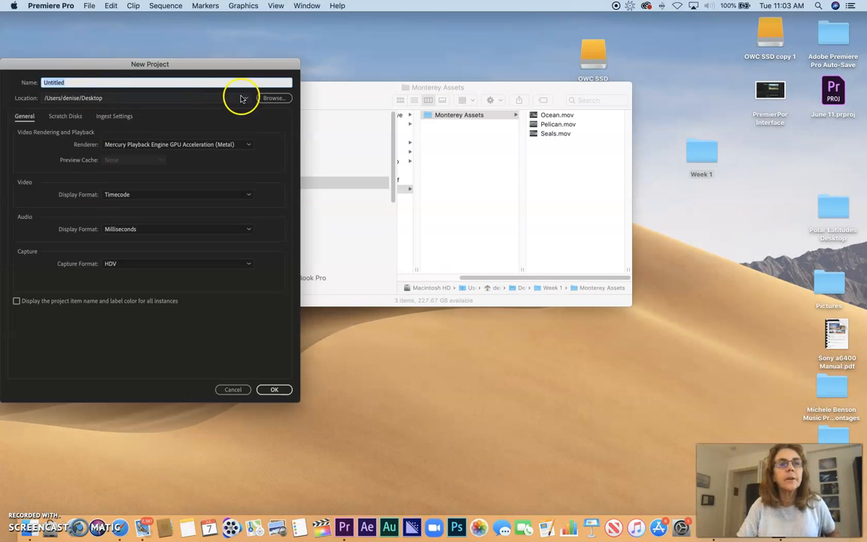
click(268, 98)
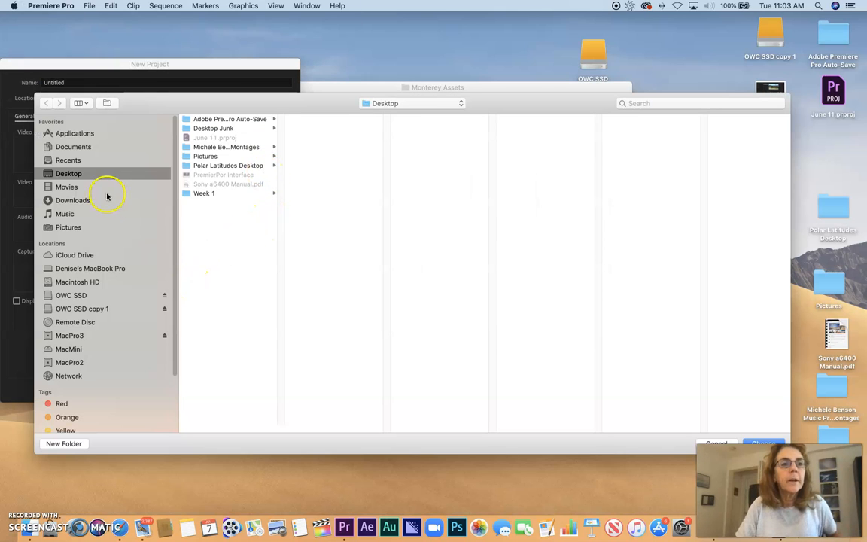
click(208, 193)
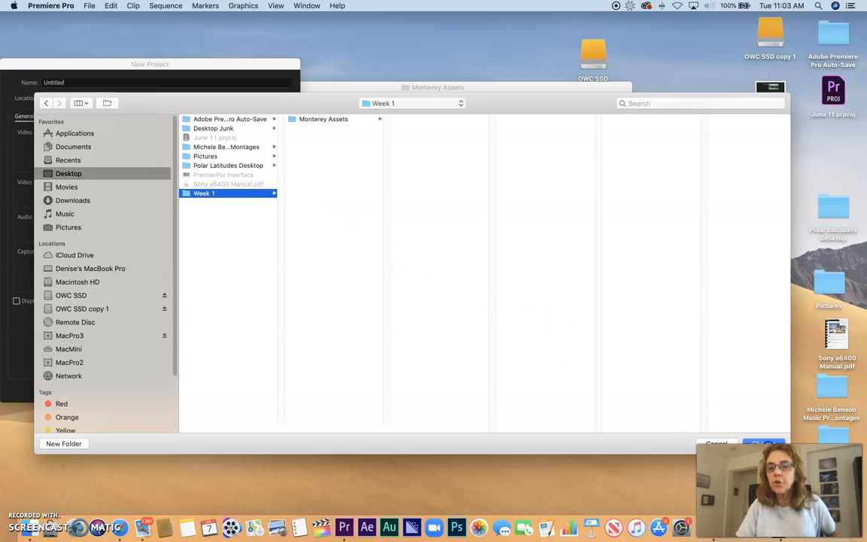
click(765, 443)
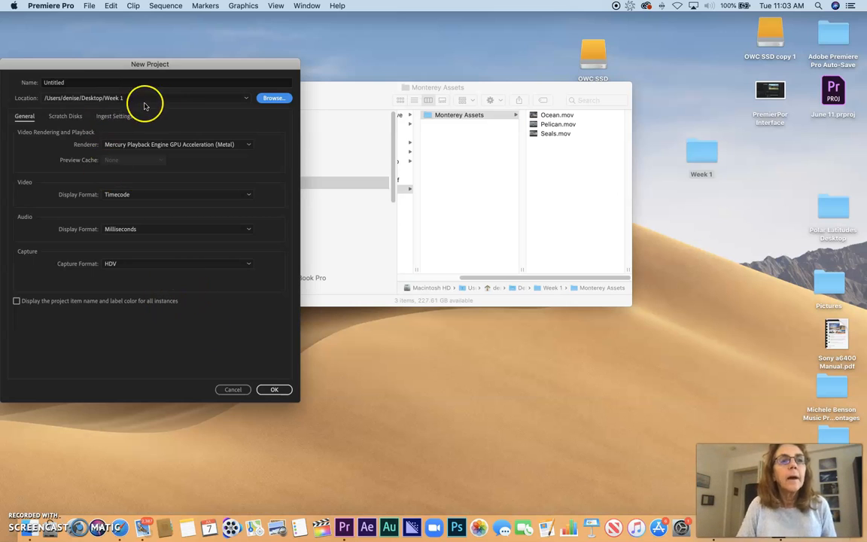
double_click(72, 83)
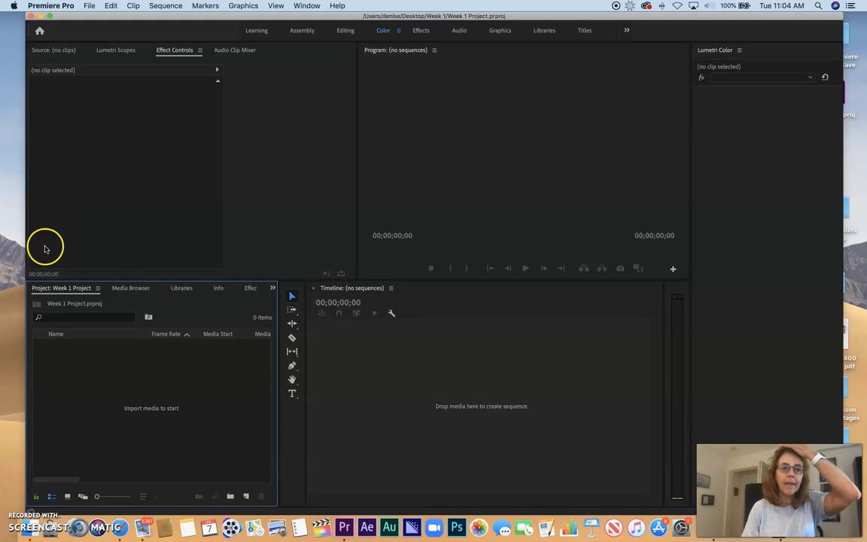
Reposition the project window and look over the timeline, program monitor, effect controls and tools areas
mouse_move(292, 15)
mouse_down()
mouse_move(268, 15)
mouse_move(277, 17)
mouse_up()
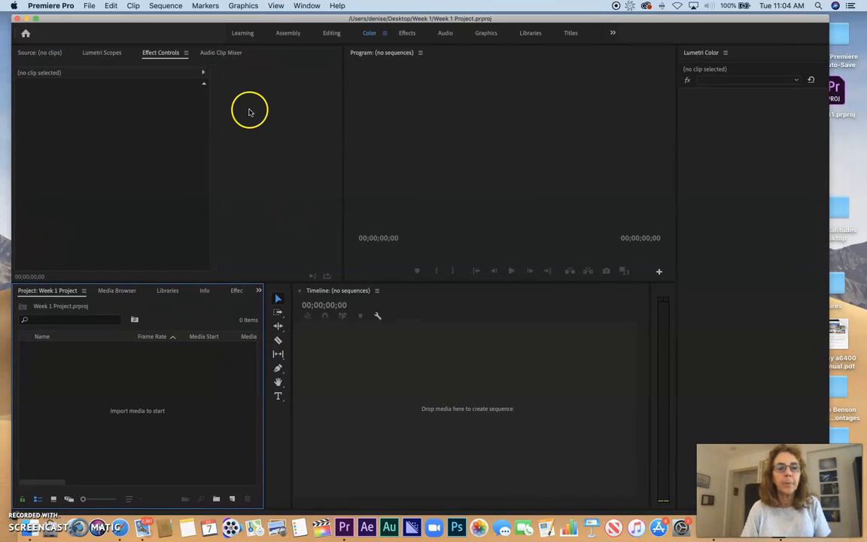
click(351, 372)
click(416, 219)
click(287, 206)
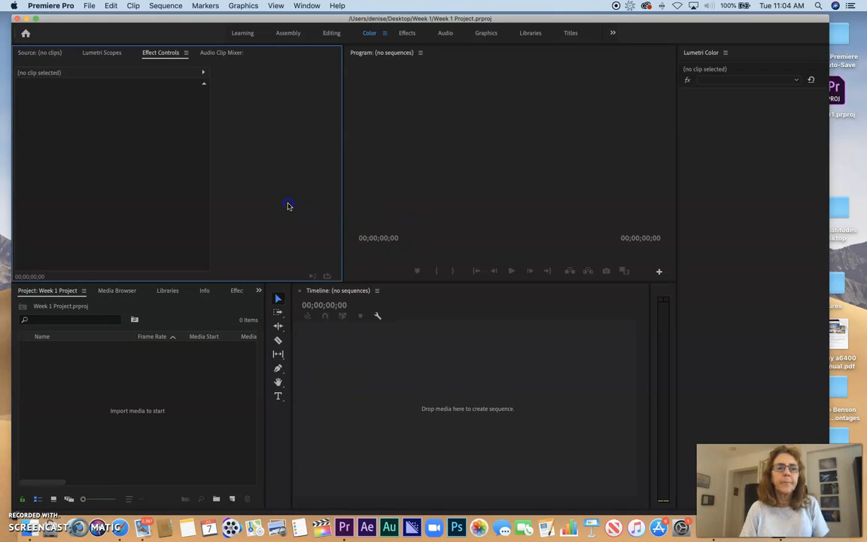
click(279, 457)
Import the Monterey Assets folder into the project and expand its bin to list the clips
click(149, 403)
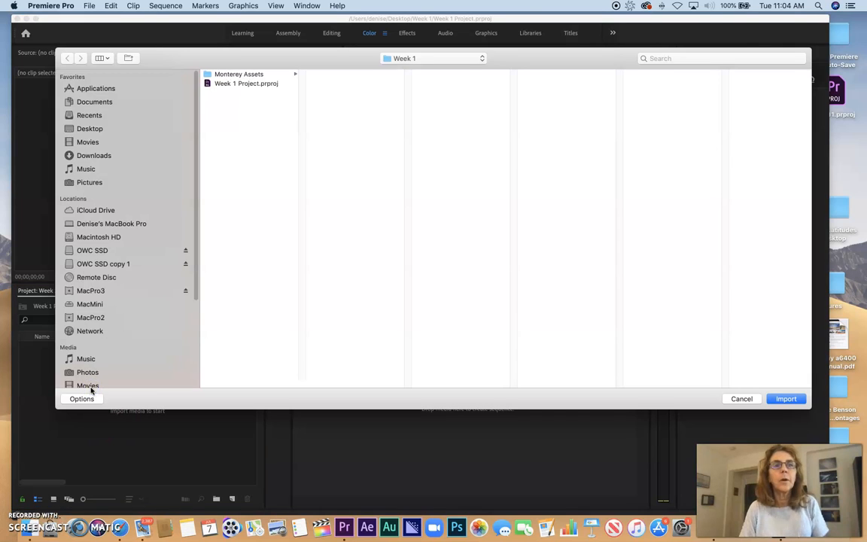
click(260, 124)
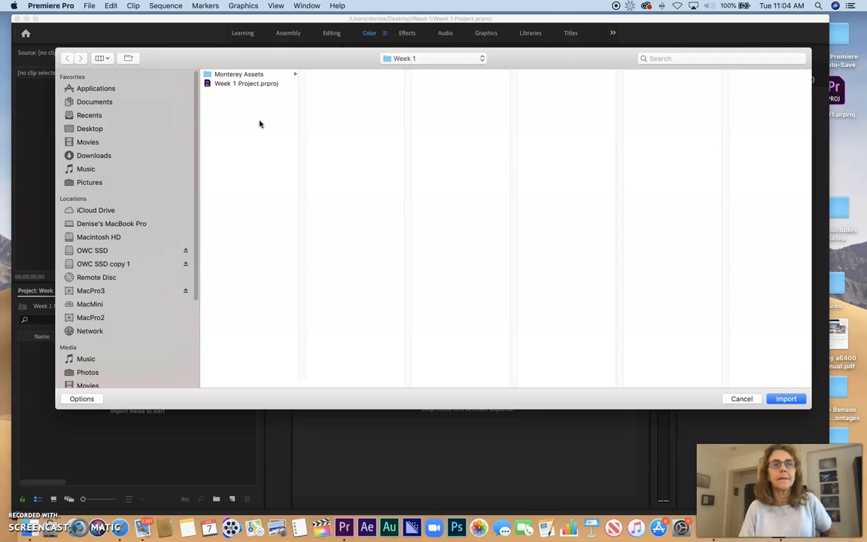
click(252, 74)
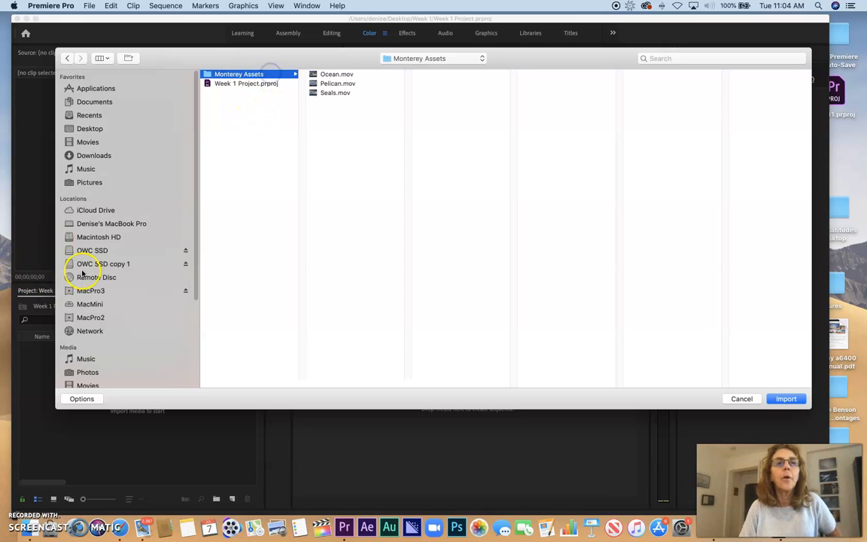
click(787, 398)
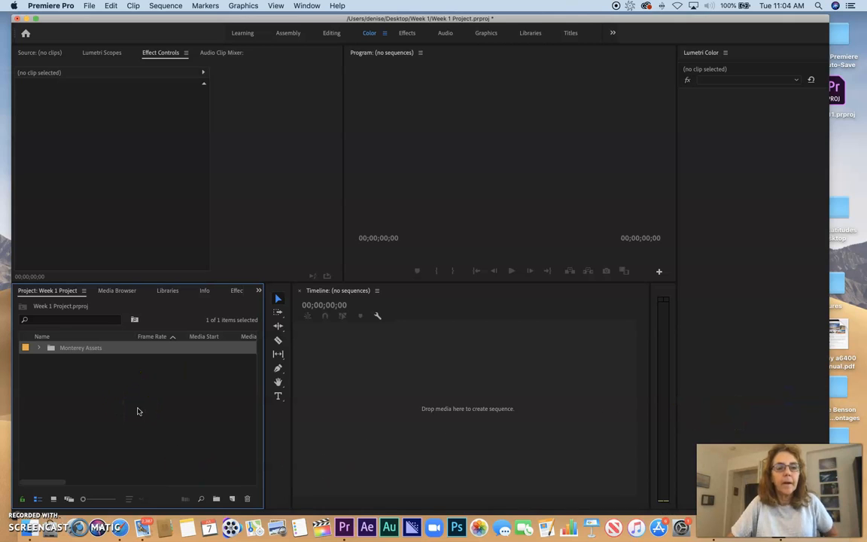
click(38, 349)
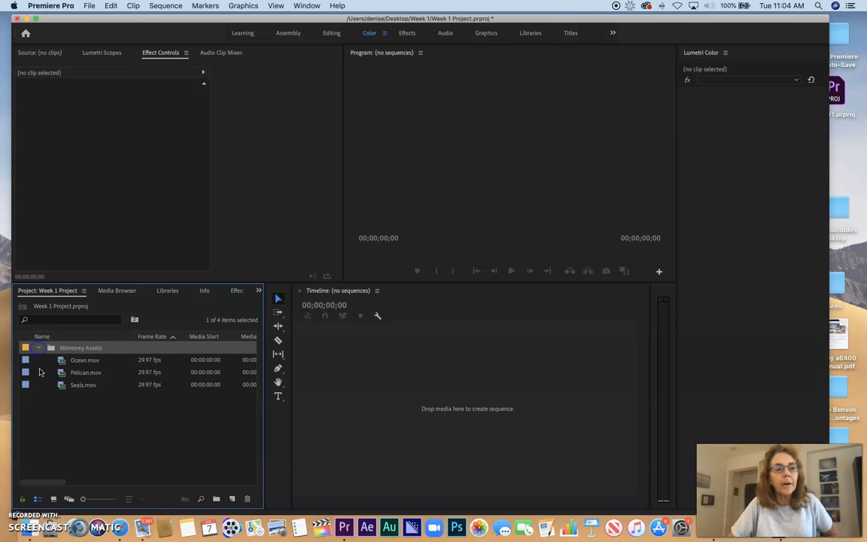
click(86, 419)
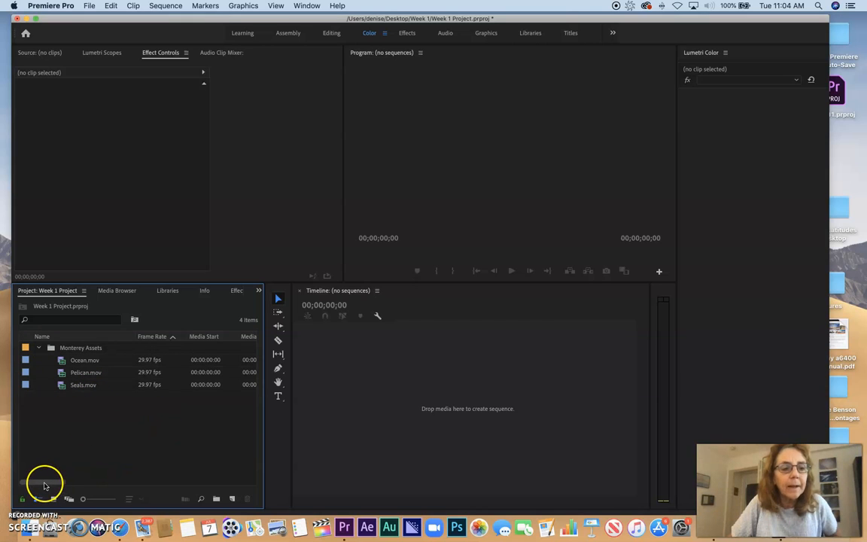
click(45, 484)
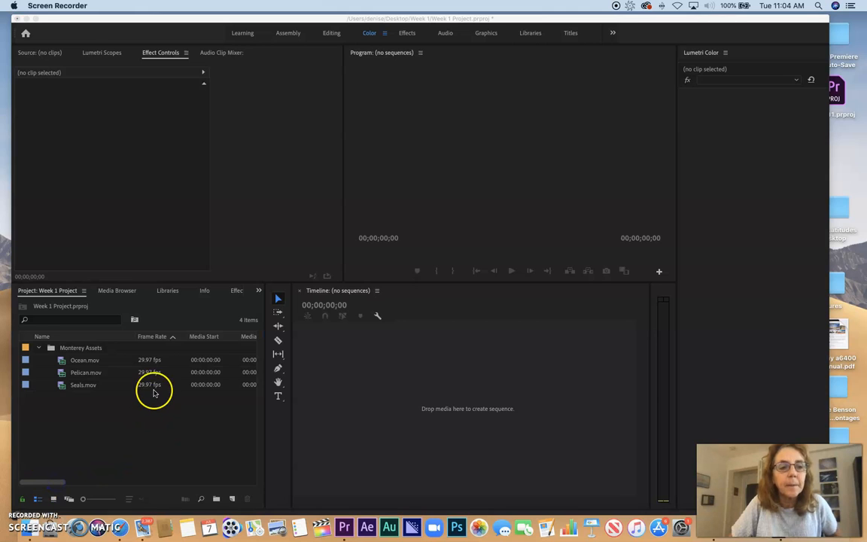
click(52, 485)
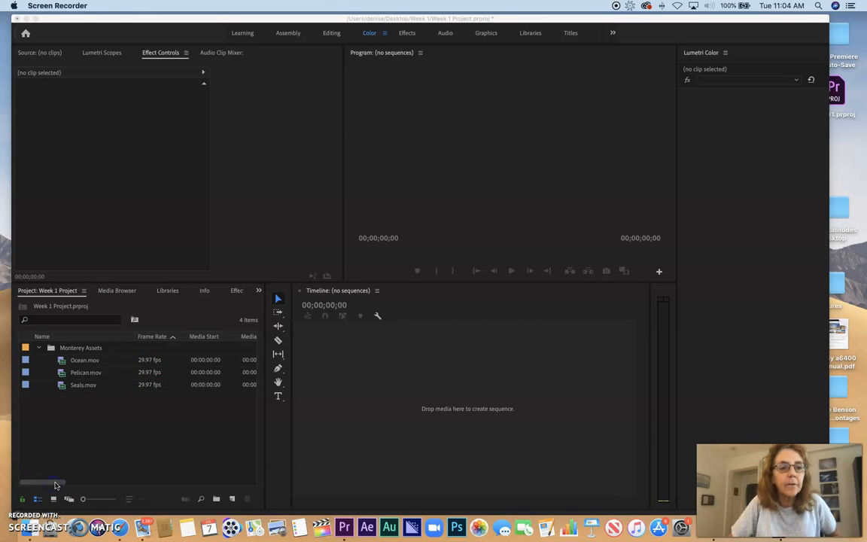
click(63, 485)
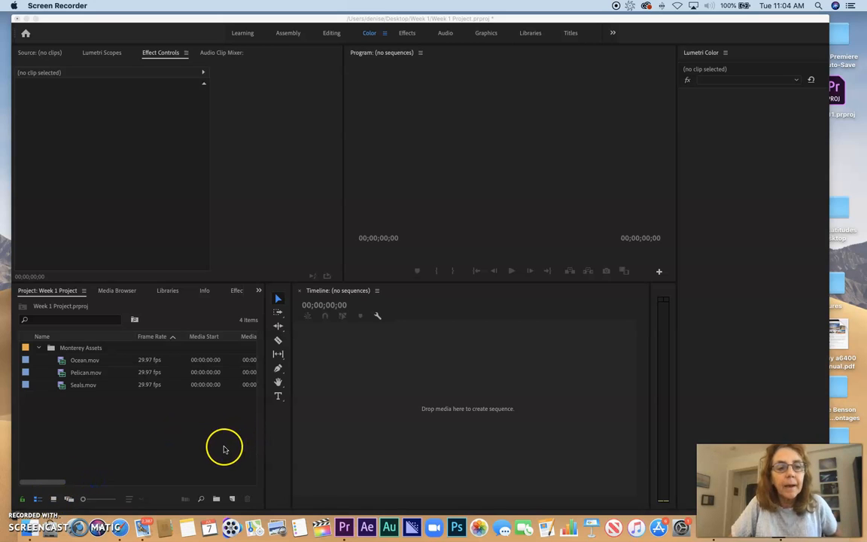
Create a sequence from the Ocean.mov clip in the empty timeline and bring the Source monitor into view
click(103, 441)
click(61, 362)
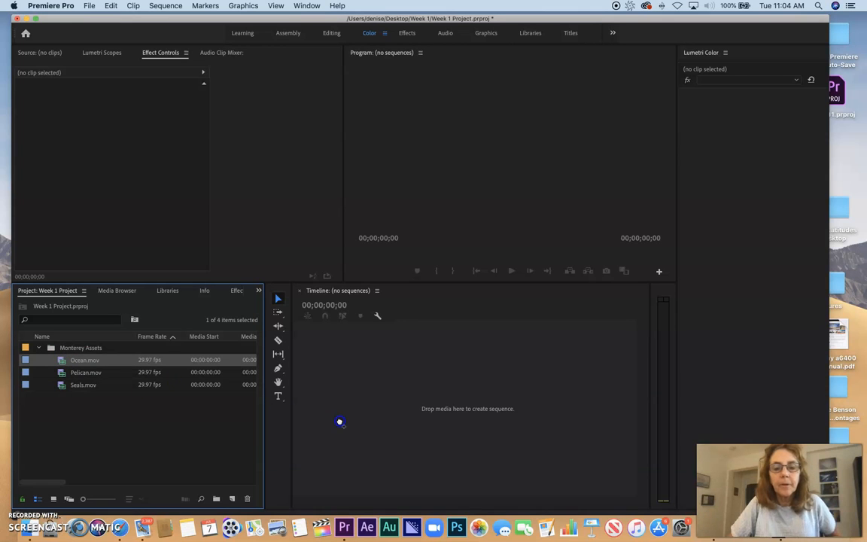
drag(340, 422, 339, 421)
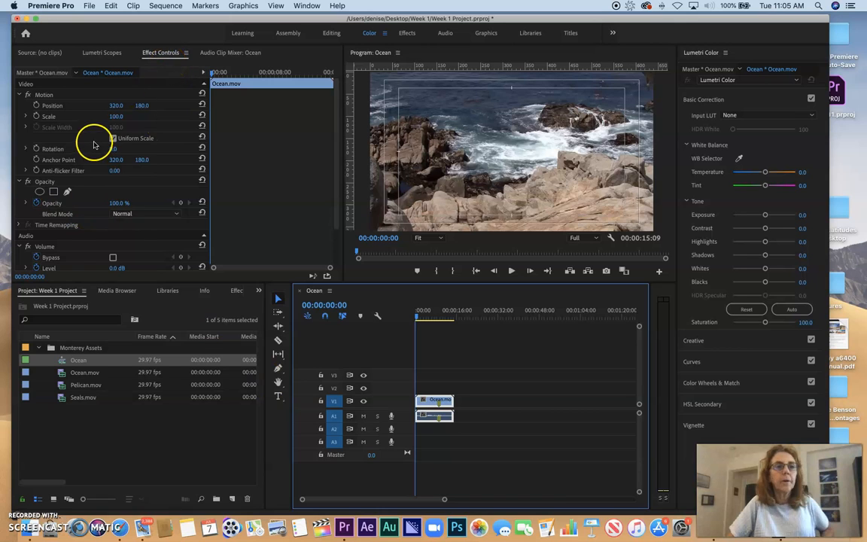
click(36, 55)
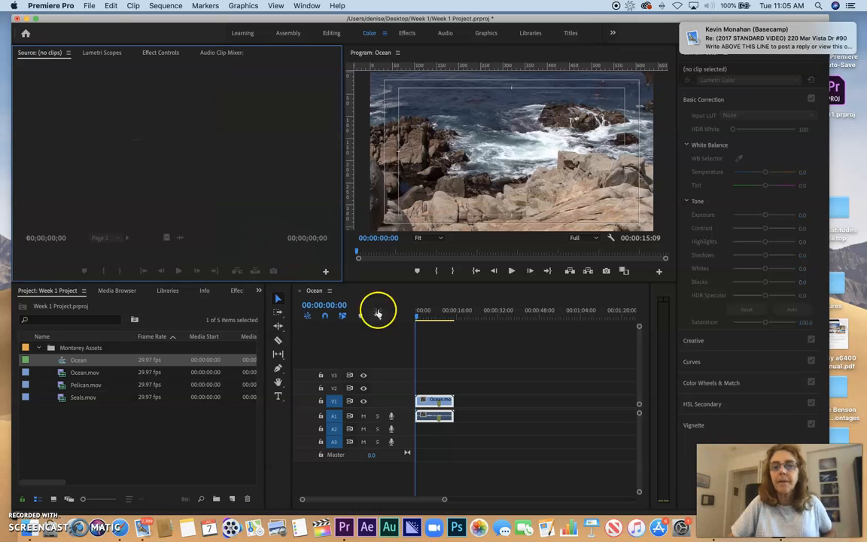
Scrub through the Ocean clip in the sequence and trim its end to 00:00:11:24
click(440, 318)
drag(440, 318, 437, 318)
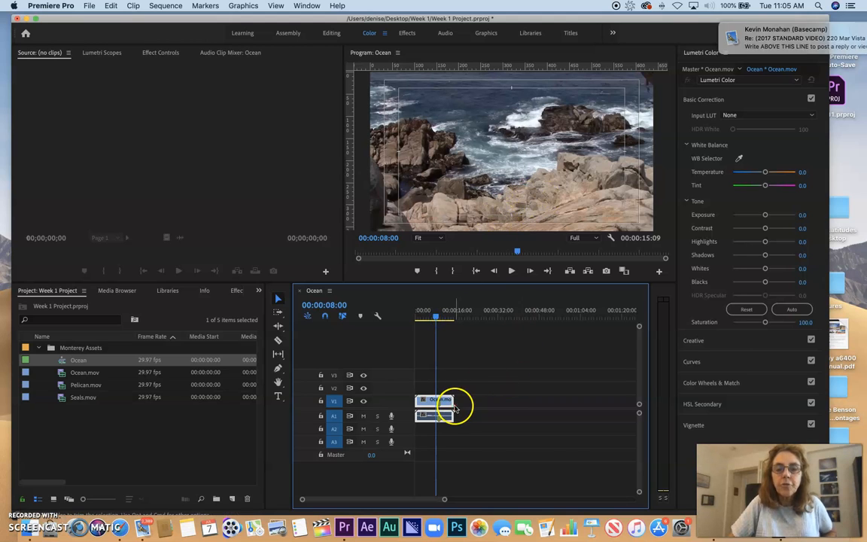
drag(445, 316, 455, 320)
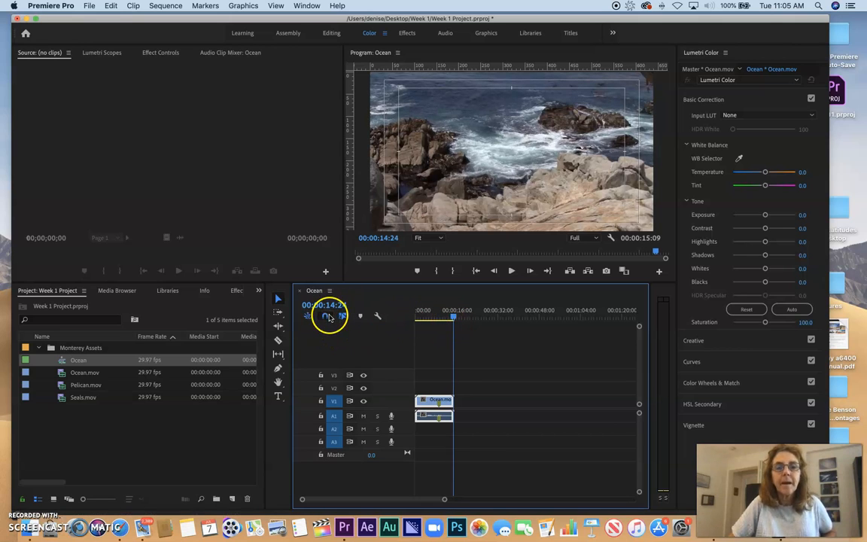
click(446, 318)
drag(447, 318, 448, 321)
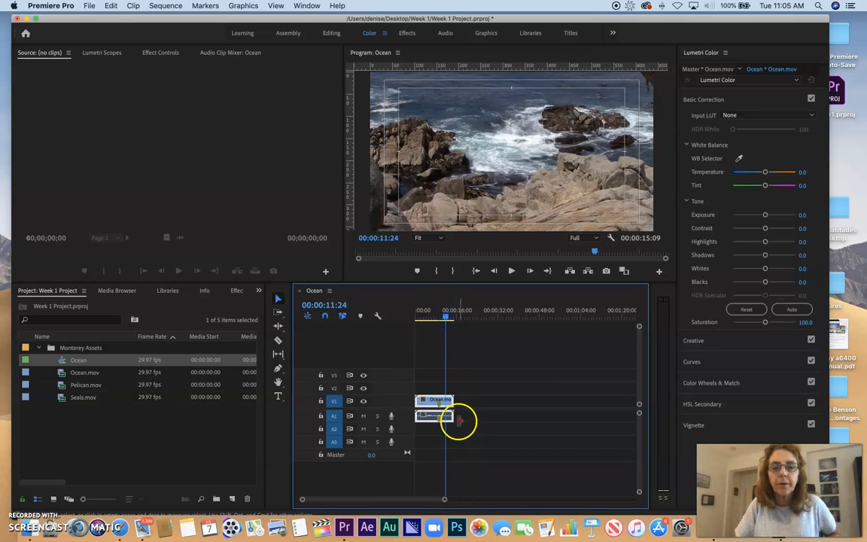
drag(451, 401, 444, 400)
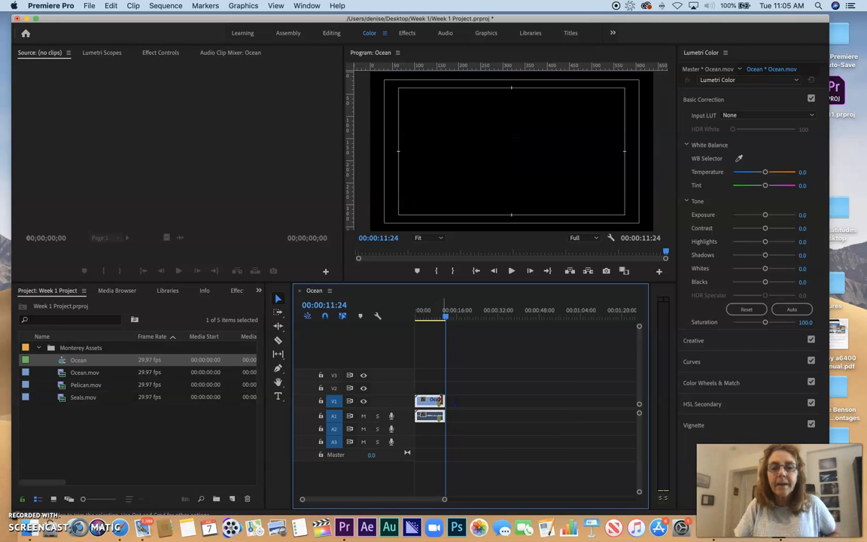
Trim the beginning of the Ocean clip to leave about 00:00:06:18 of footage and move it to the start of the sequence
click(427, 407)
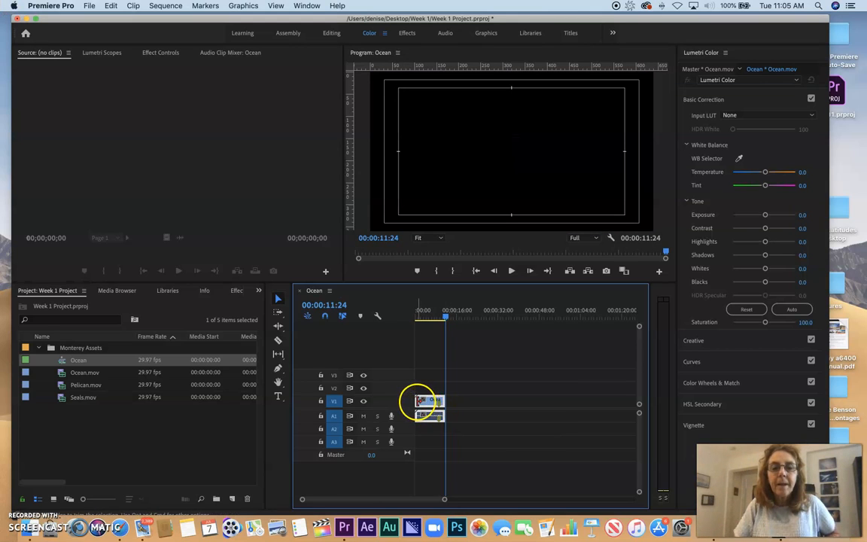
drag(420, 401, 425, 405)
drag(425, 314, 405, 326)
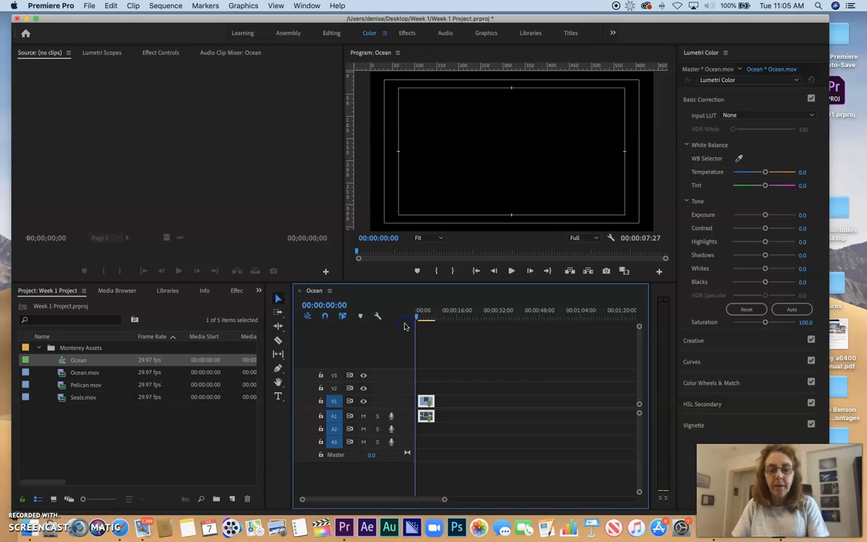
drag(430, 368, 423, 440)
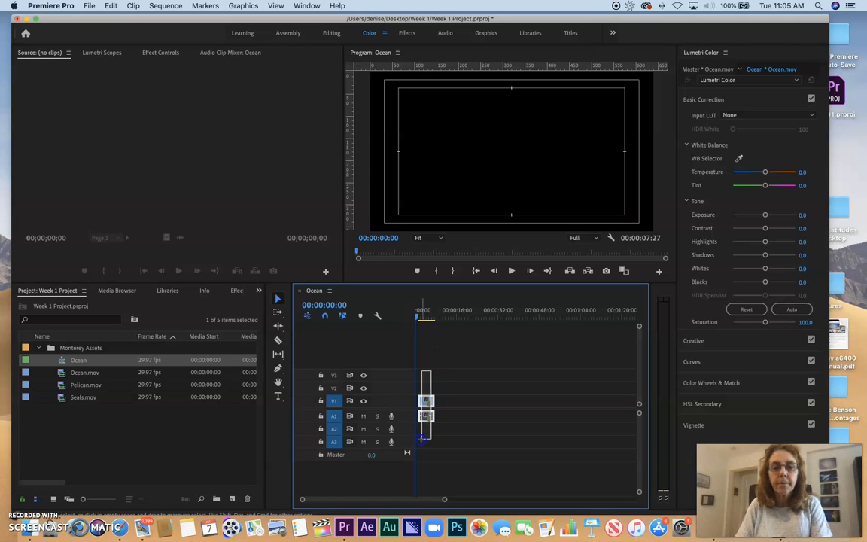
drag(426, 403, 423, 402)
click(451, 386)
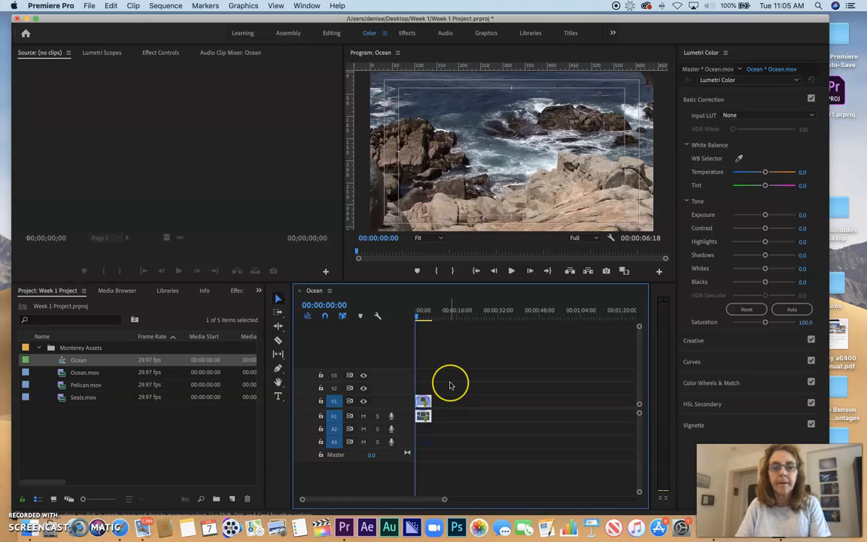
Play the trimmed Ocean clip and scrub back through its opening seconds to check the cut
key(space)
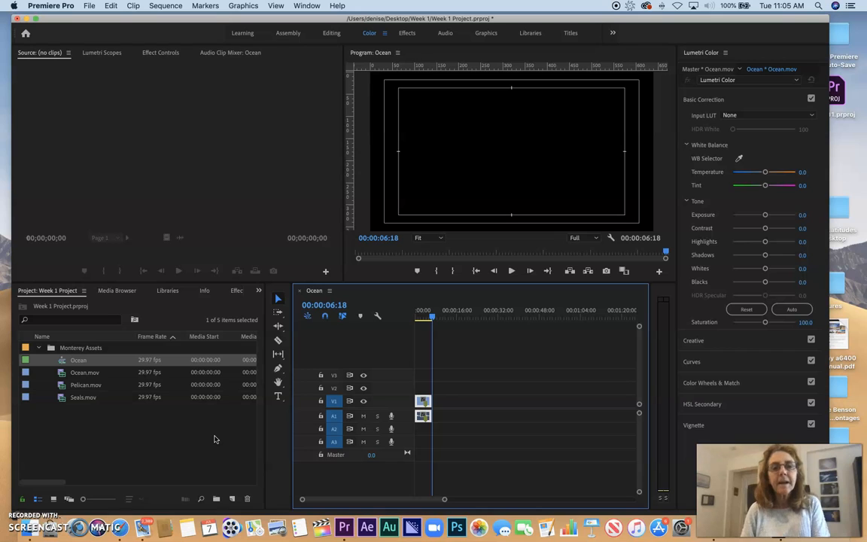
click(424, 316)
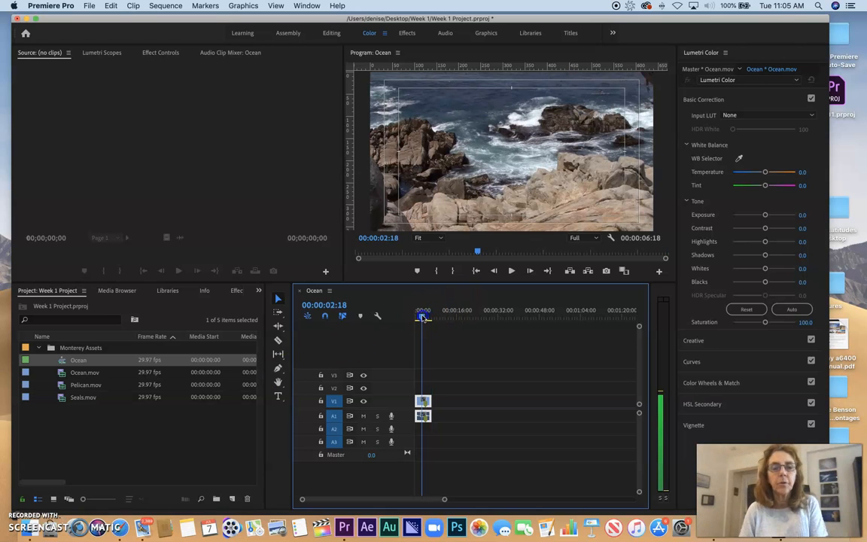
drag(422, 318, 422, 318)
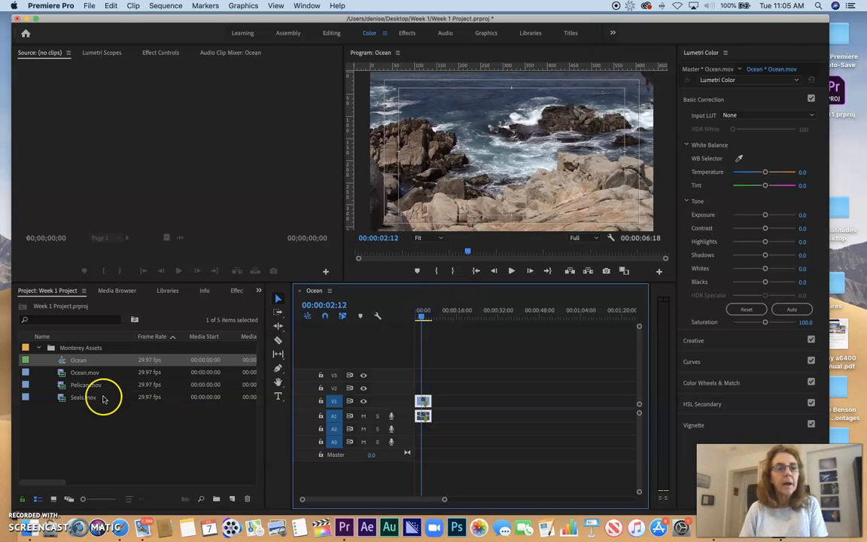
Mark Pelican.mov in the Source monitor from 00:00:02:00 to 00:00:03:22 and place that section directly after the Ocean clip
double_click(62, 374)
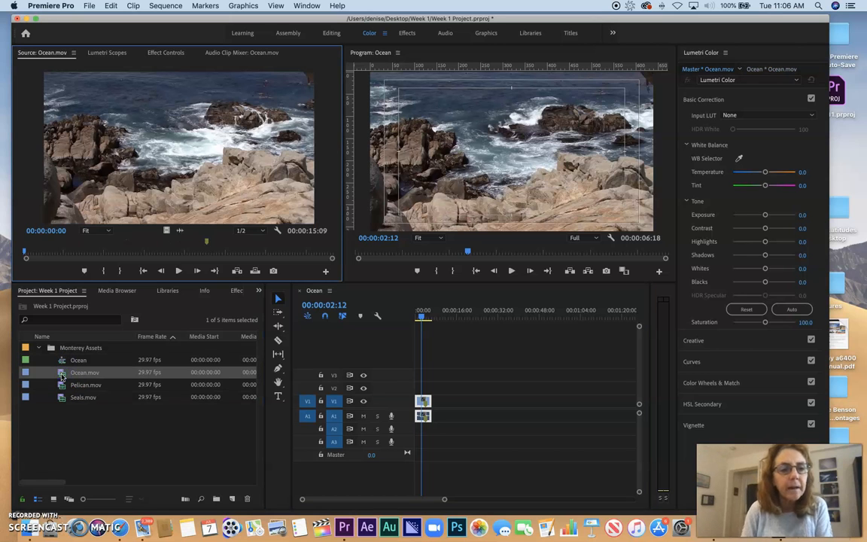
double_click(61, 385)
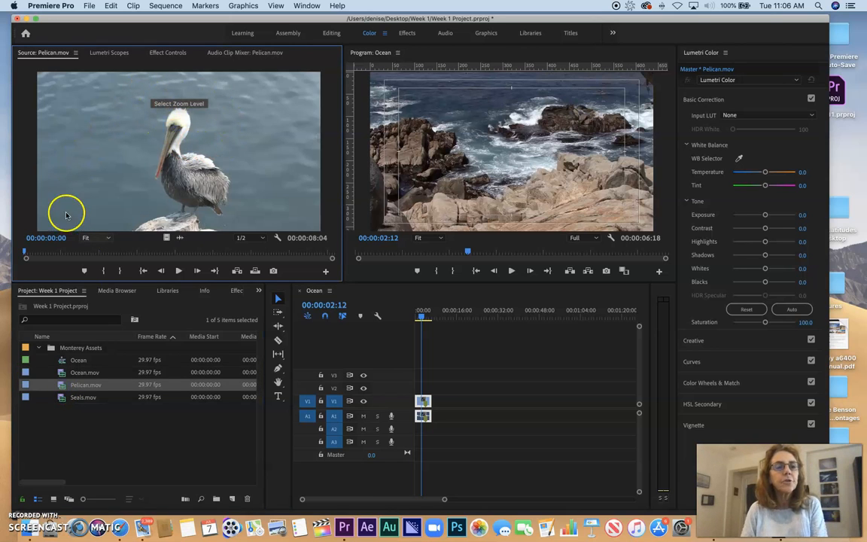
click(30, 252)
drag(32, 253, 101, 256)
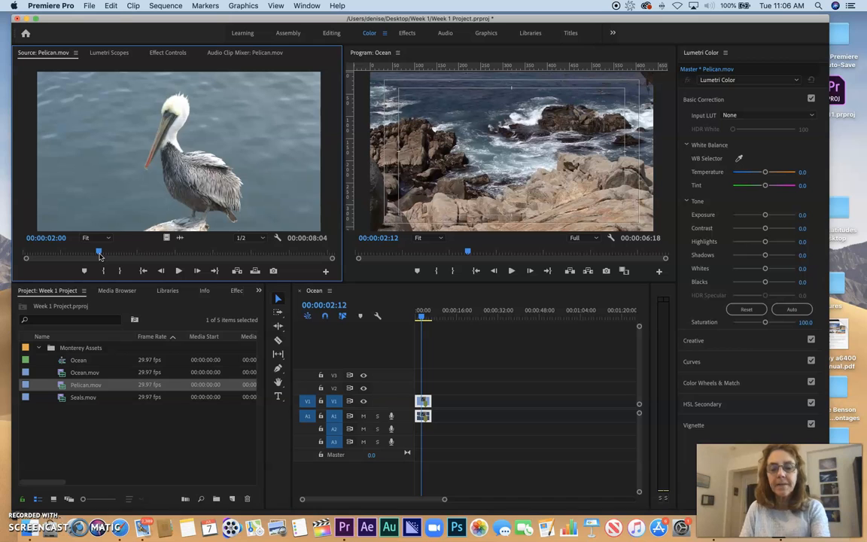
key(i)
drag(102, 257, 168, 259)
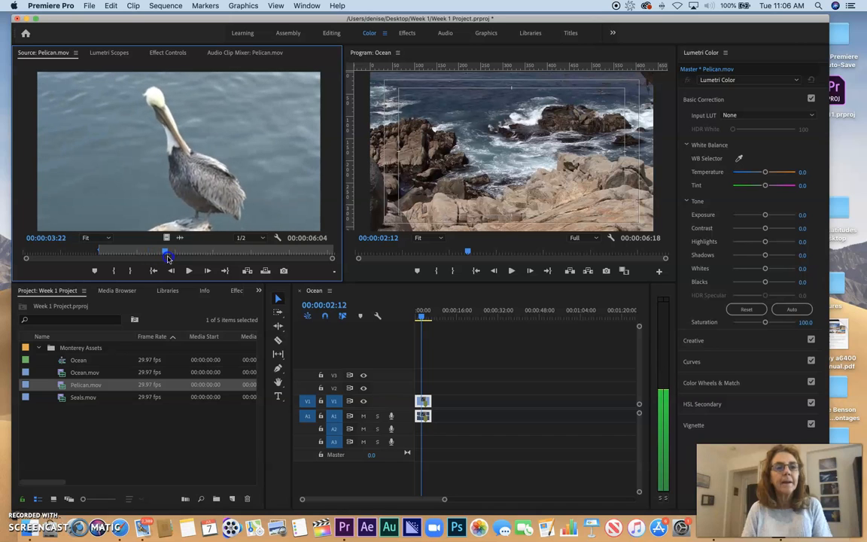
key(o)
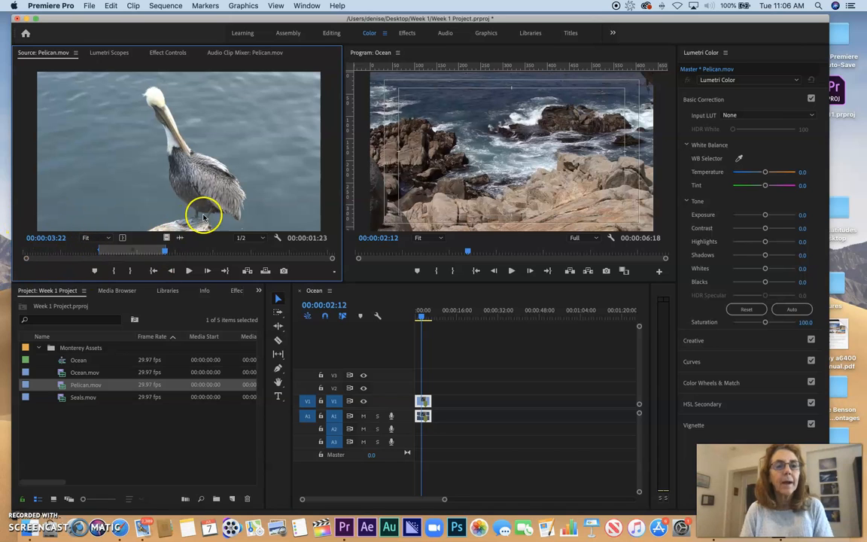
drag(238, 179, 444, 403)
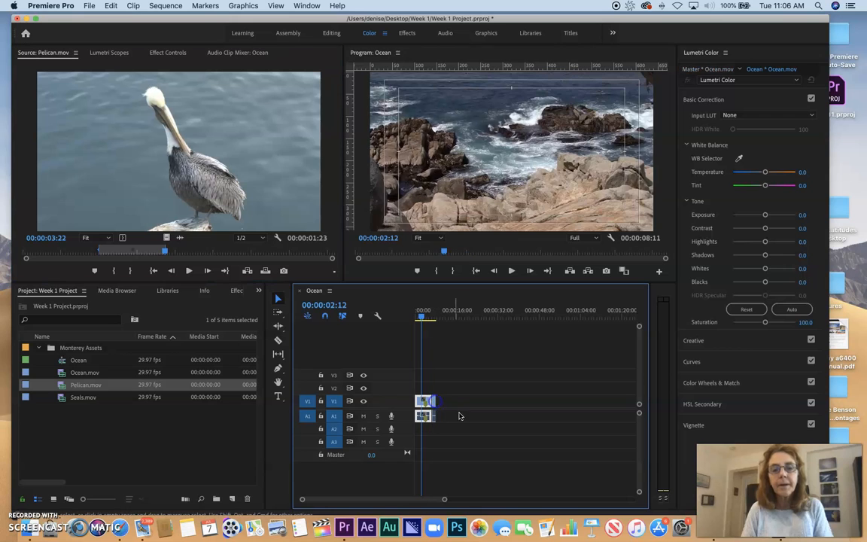
Play the sequence across the cut from the Ocean clip to the Pelican clip
drag(423, 318, 430, 321)
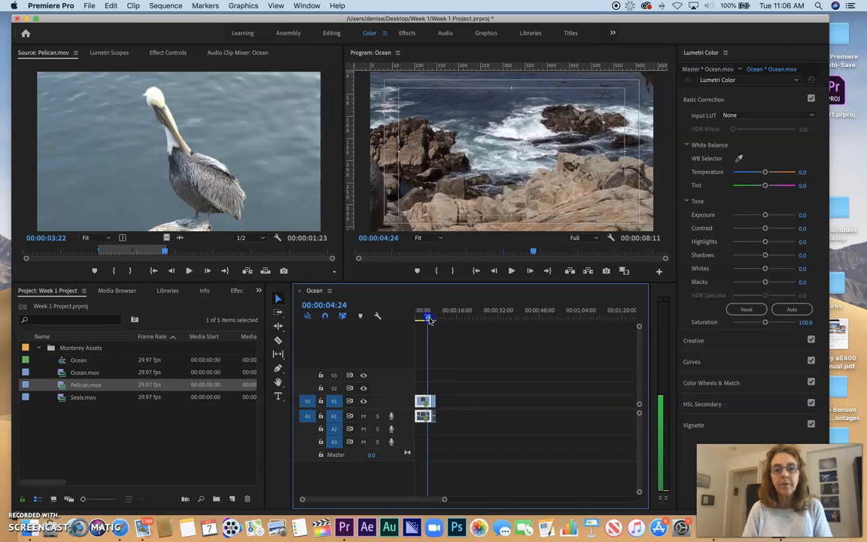
key(space)
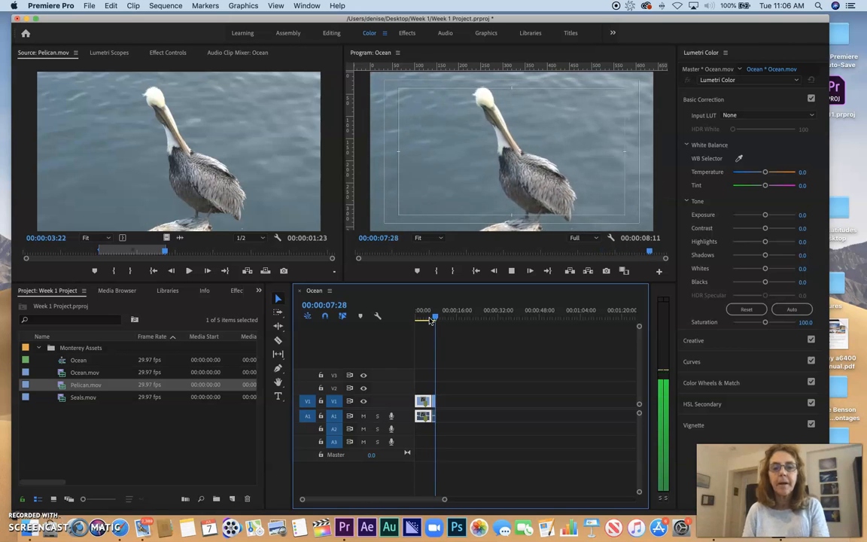
key(space)
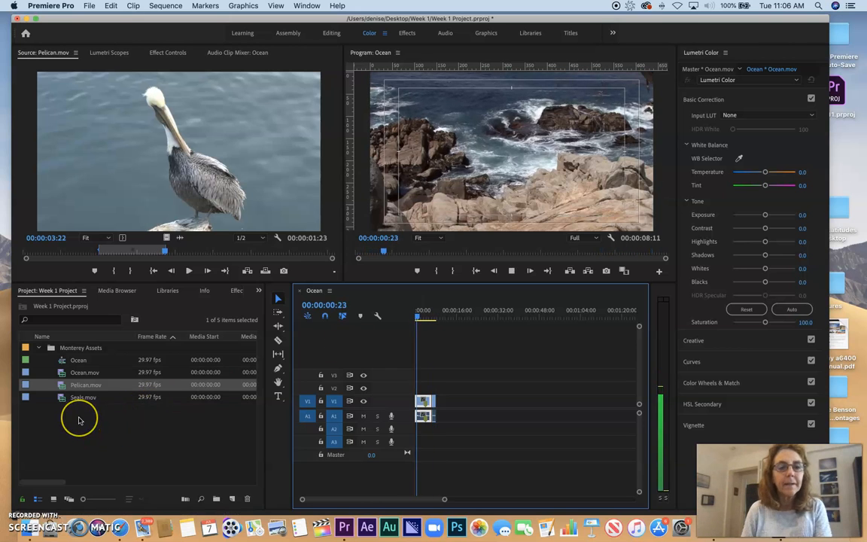
key(space)
Mark a section about 00:00:02:23 long in Seals.mov ending at 00:00:08:19 and place it after the Pelican clip
click(78, 420)
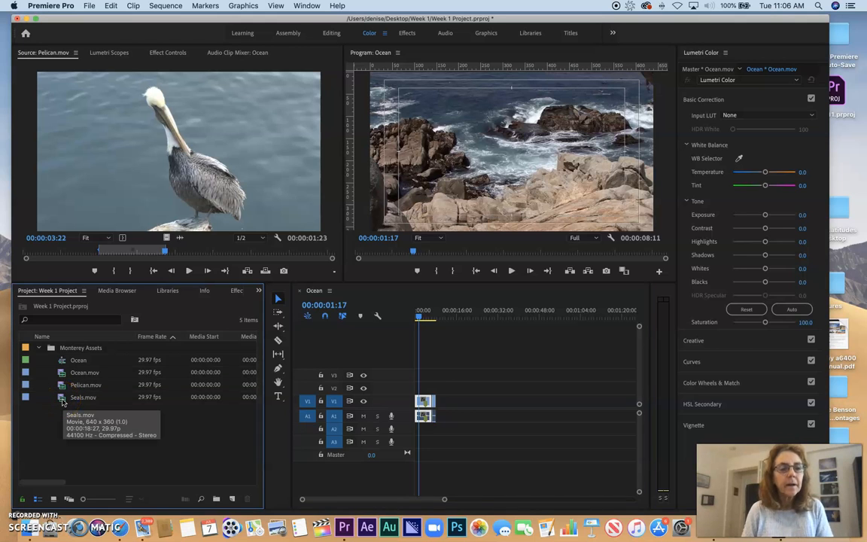
double_click(63, 399)
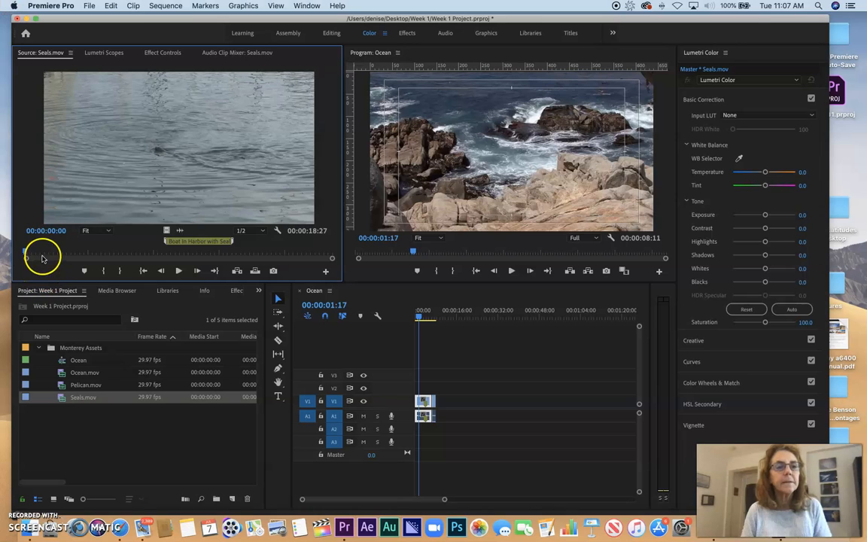
drag(38, 251, 166, 254)
key(i)
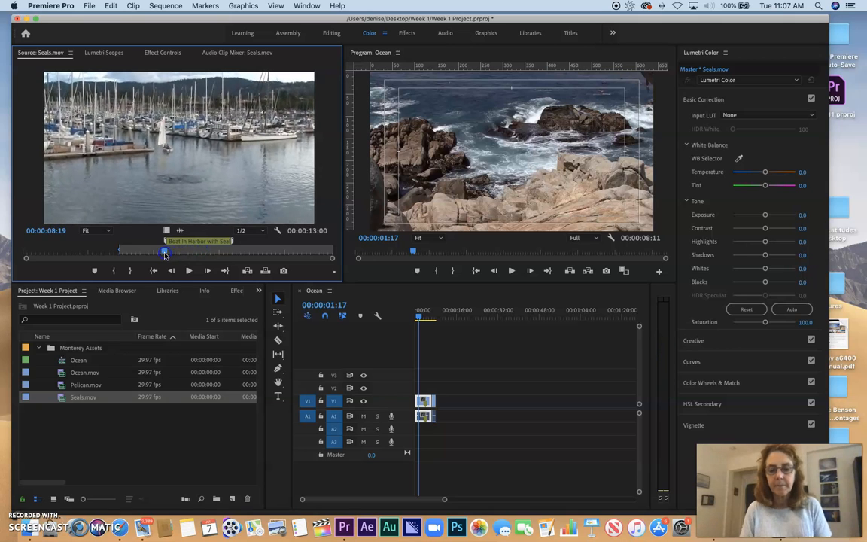
key(o)
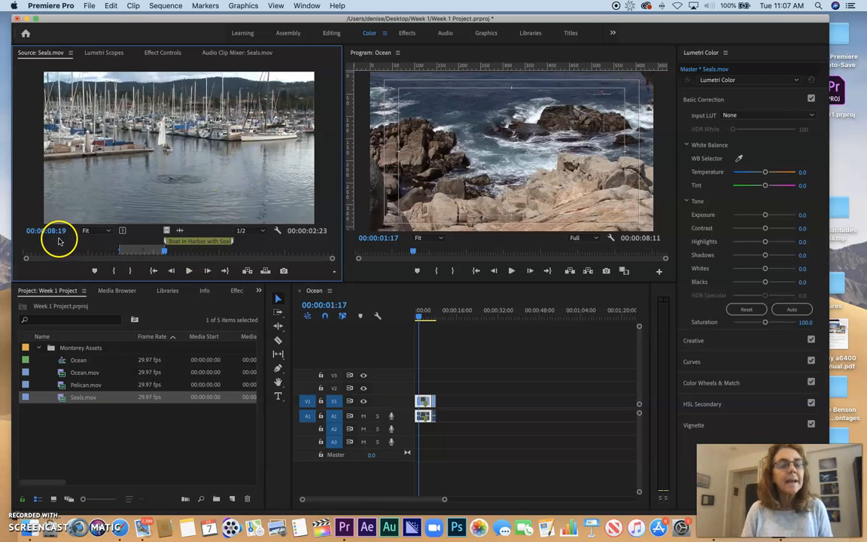
drag(307, 306, 447, 407)
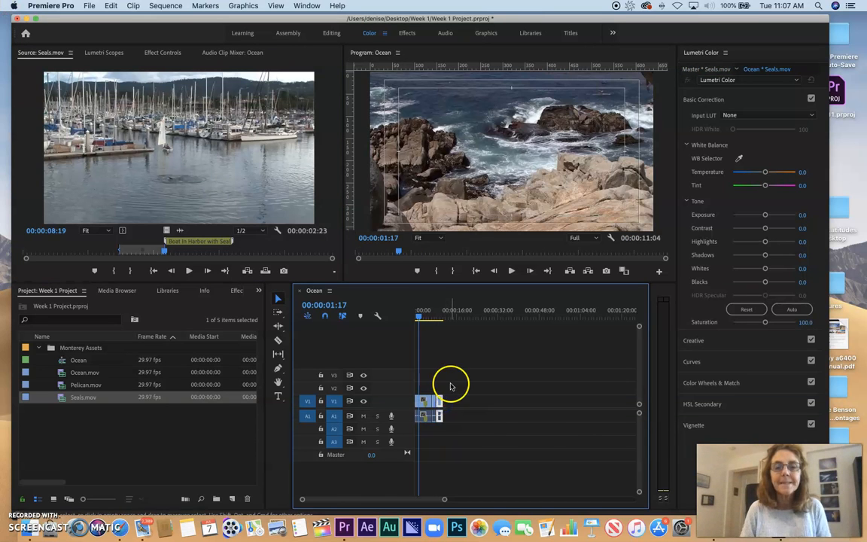
Play the sequence through the Ocean, Pelican and Seals clips to review the edit
click(435, 317)
key(backslash)
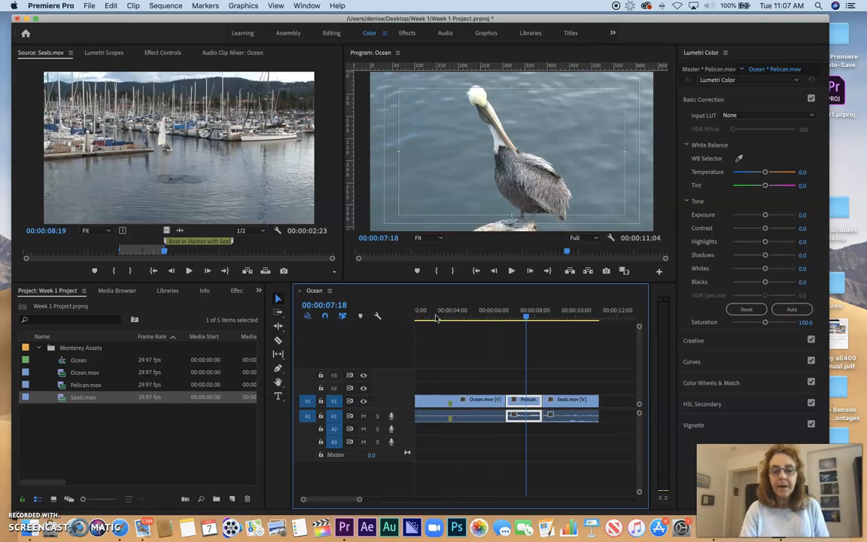
key(space)
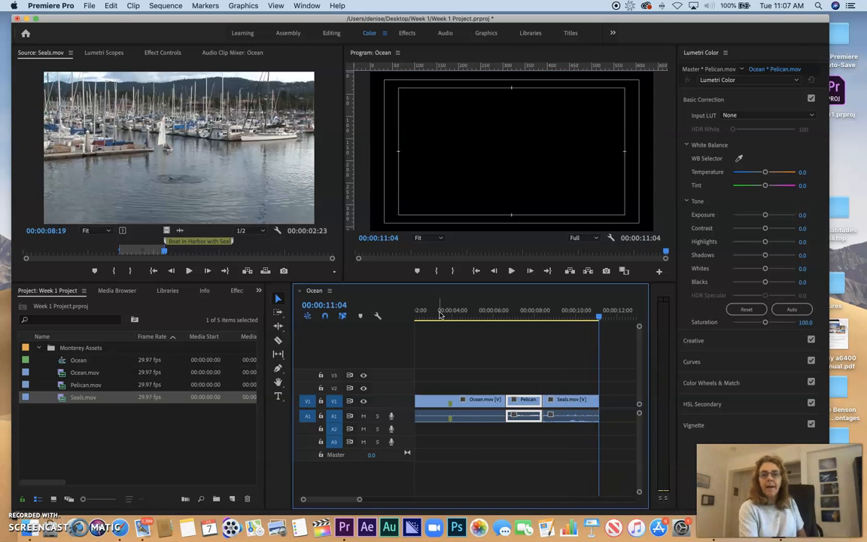
drag(467, 310, 484, 310)
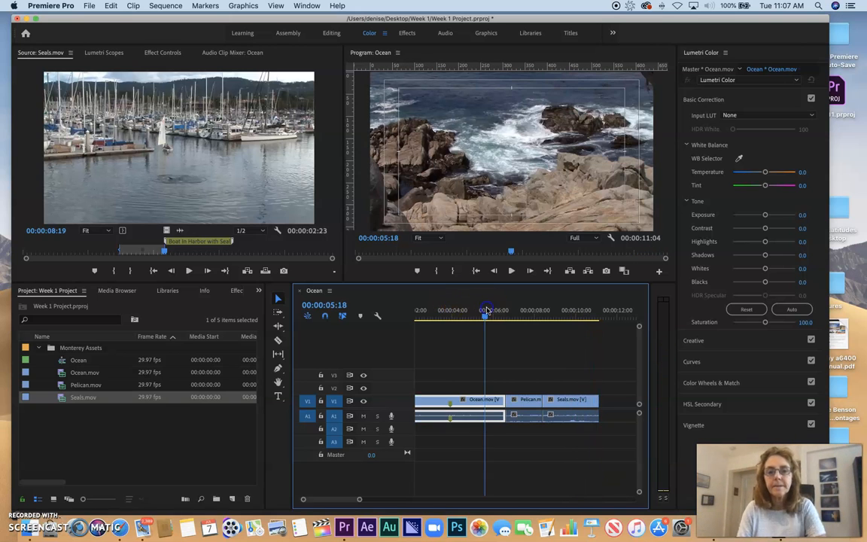
key(space)
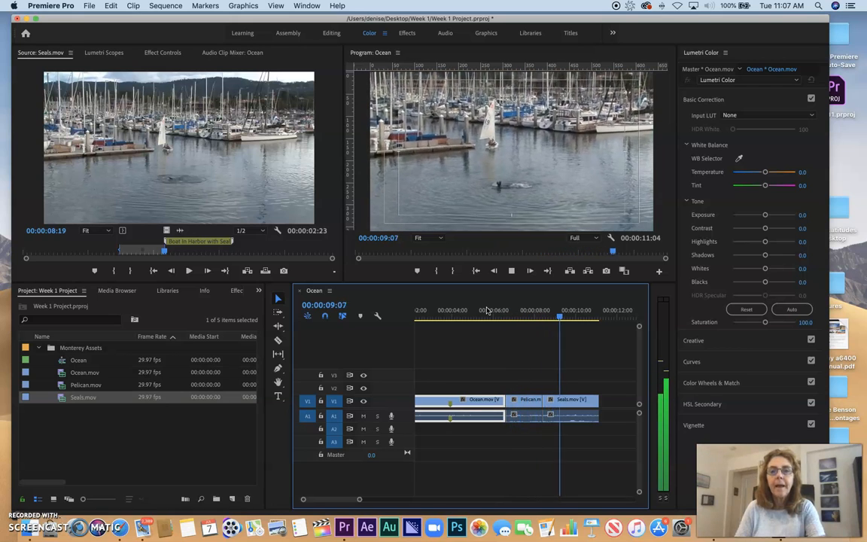
key(space)
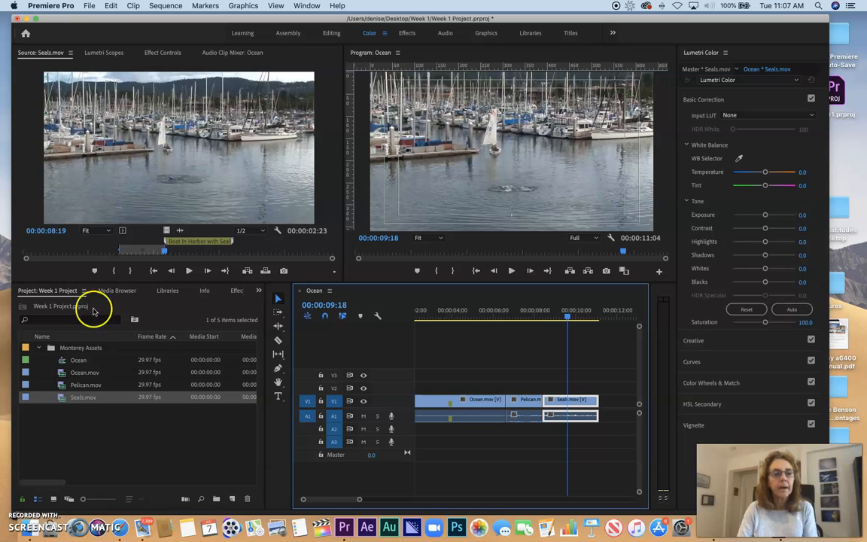
Save the project under the new name Week 1 Project2 in the Week 1 folder on the Desktop
click(88, 6)
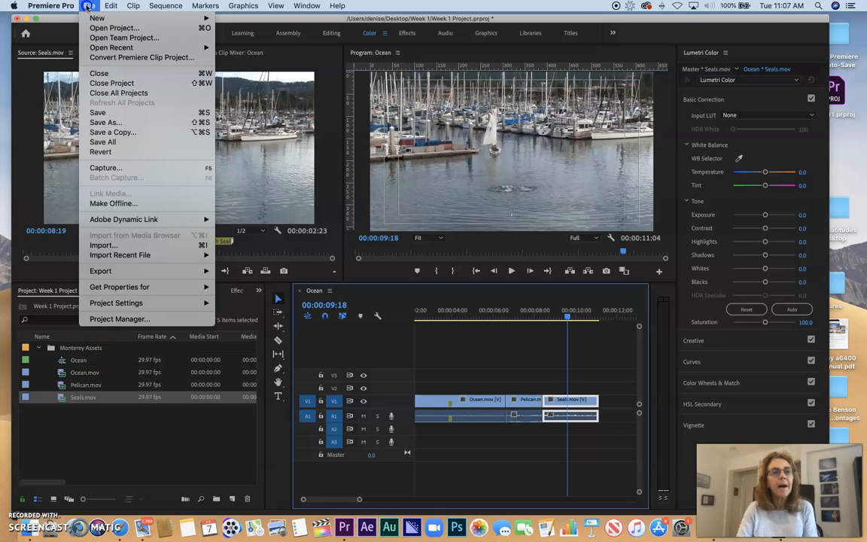
click(107, 125)
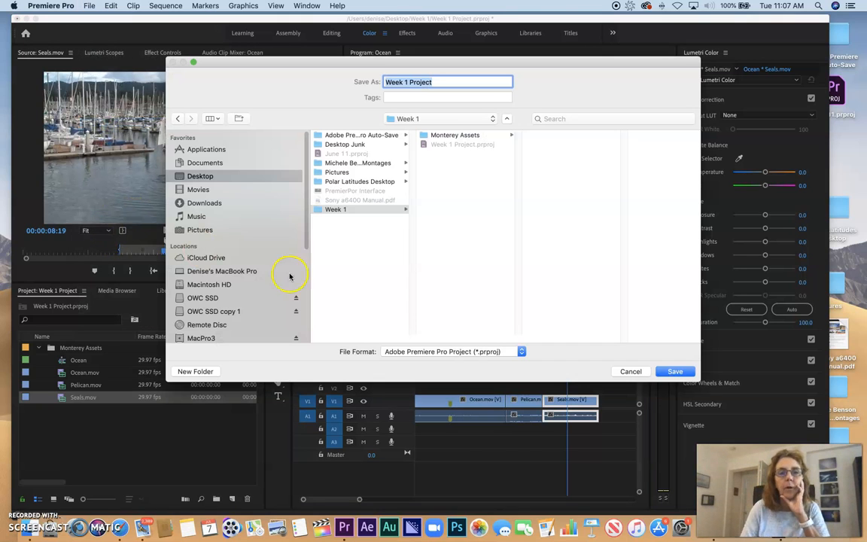
click(463, 144)
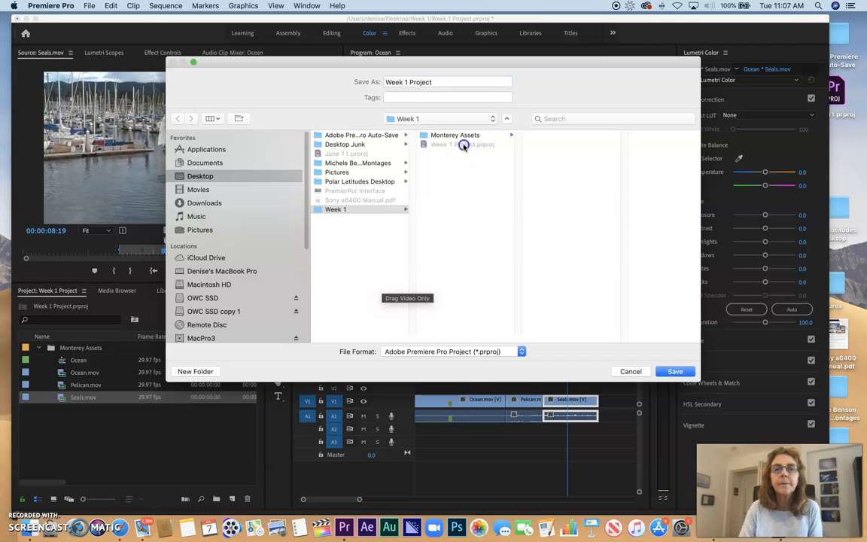
click(443, 81)
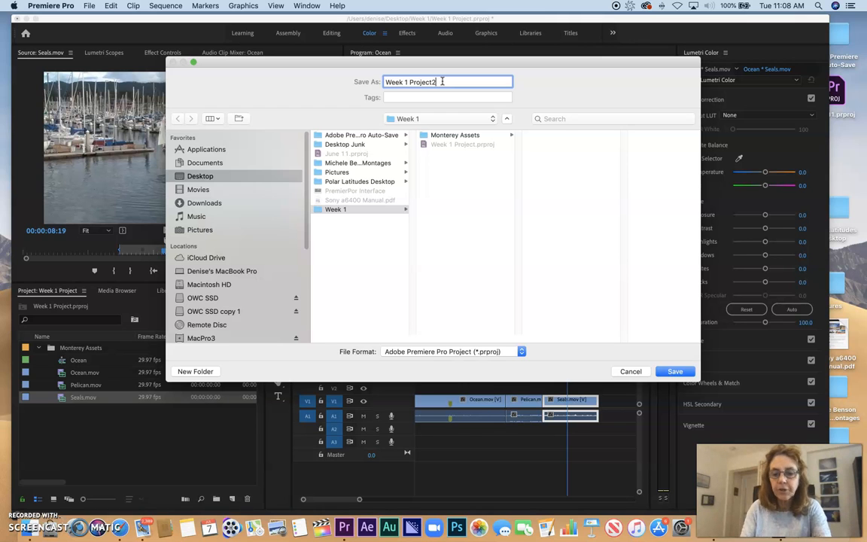
text(2)
key(Return)
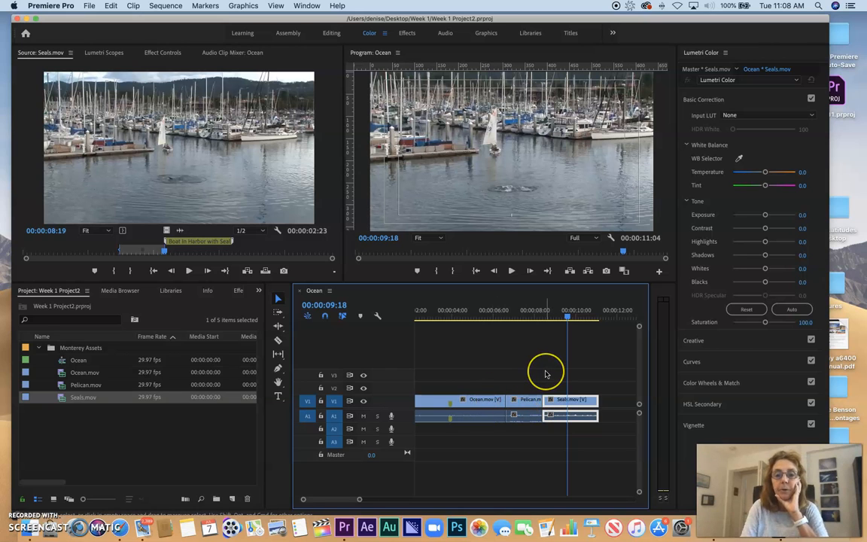
mouse_move(550, 308)
mouse_down()
mouse_move(542, 312)
mouse_move(554, 324)
mouse_up()
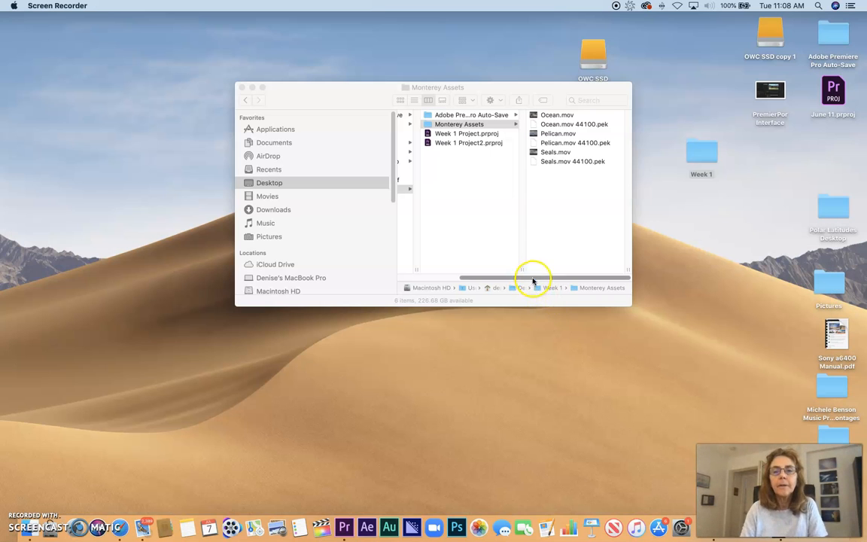
In Finder, examine the Week 1 folder's project files, its Monterey Assets folder and the backup in its Adobe Premiere Pro Auto-Save folder
mouse_move(526, 280)
mouse_down()
mouse_move(465, 282)
mouse_move(513, 283)
mouse_up()
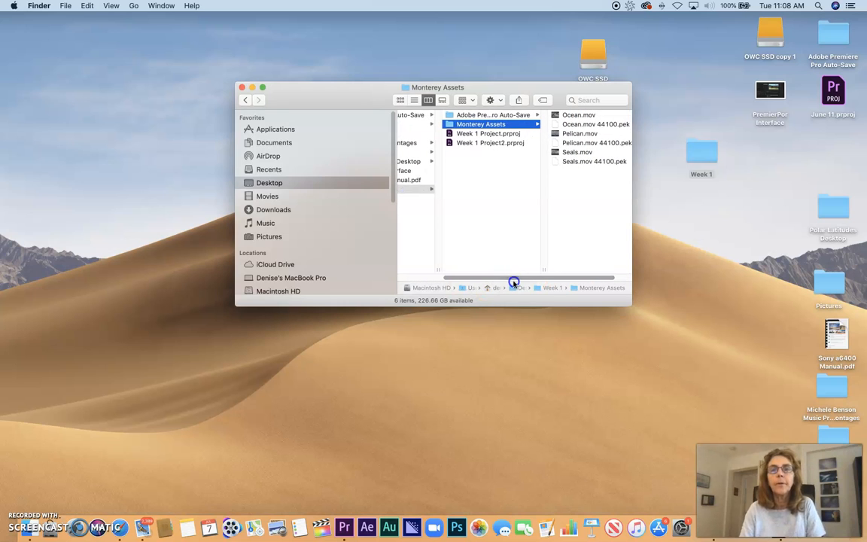
click(490, 142)
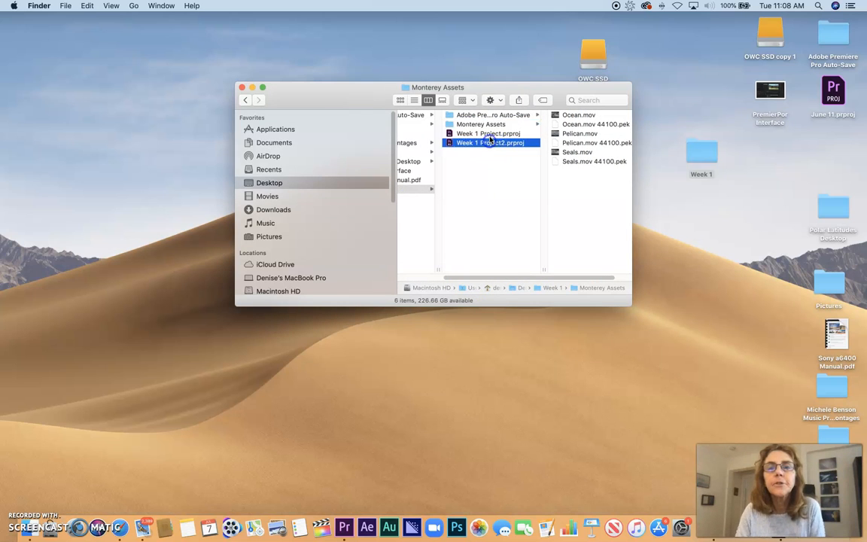
click(475, 134)
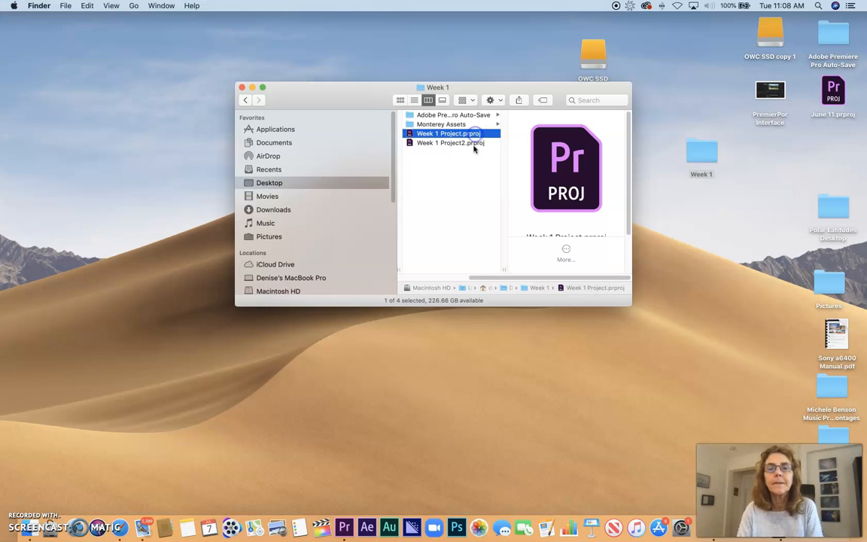
click(440, 125)
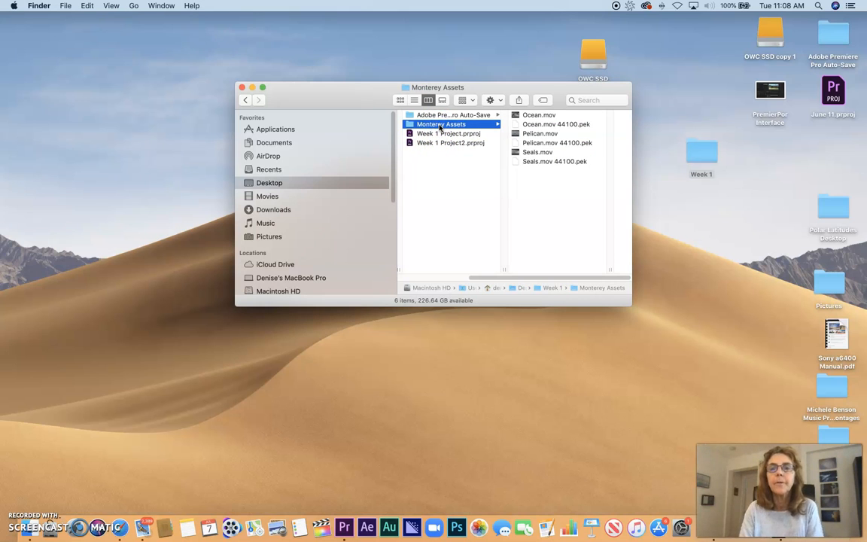
click(433, 115)
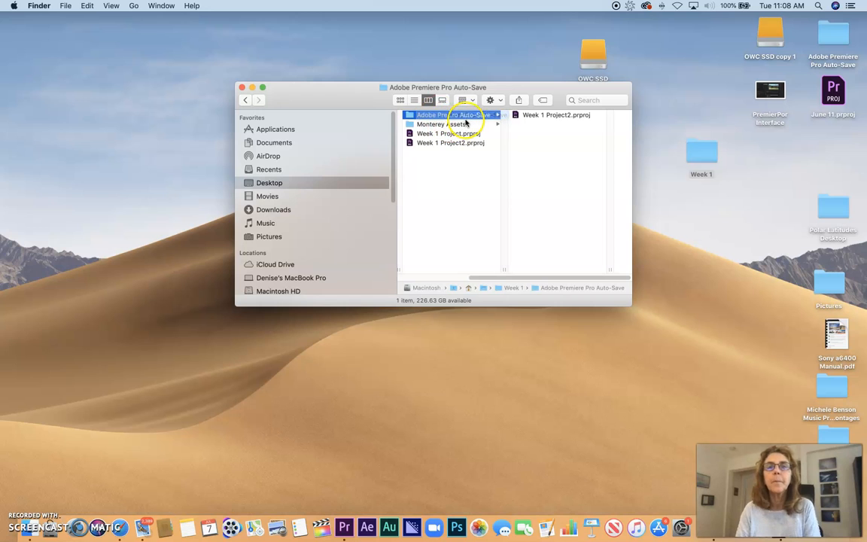
click(548, 115)
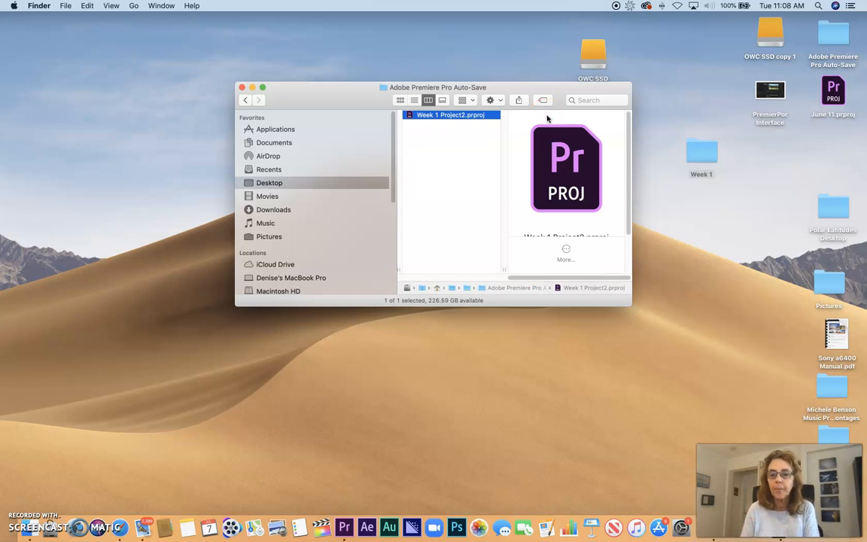
Switch back to Premiere Pro and set the Auto Save preference to automatically save projects every 5 minutes
click(345, 527)
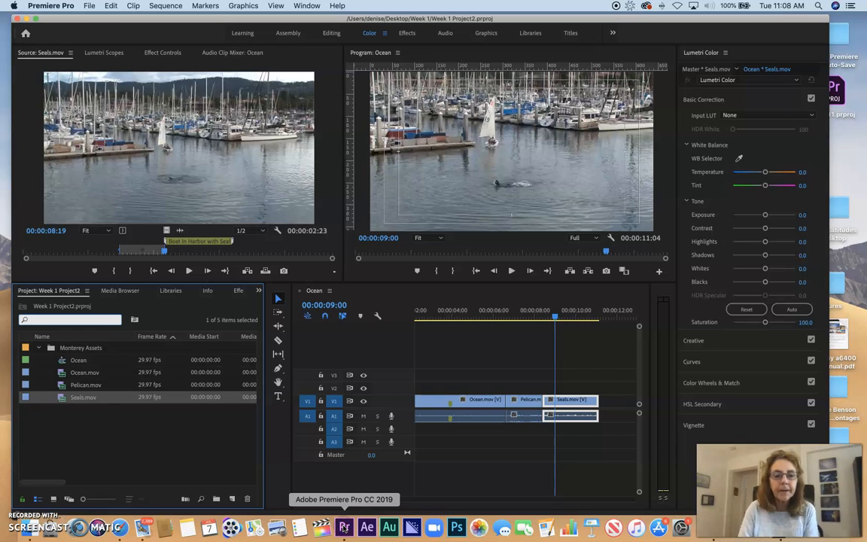
click(53, 6)
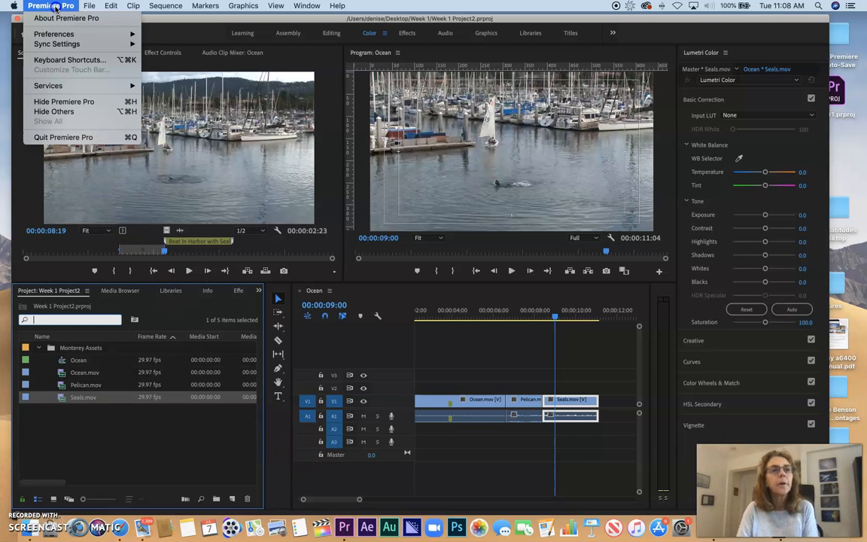
mouse_move(52, 33)
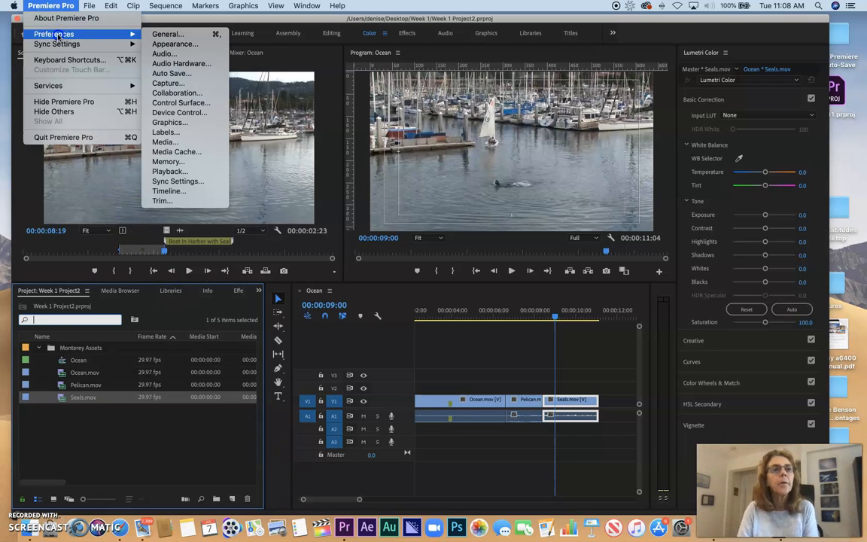
click(180, 74)
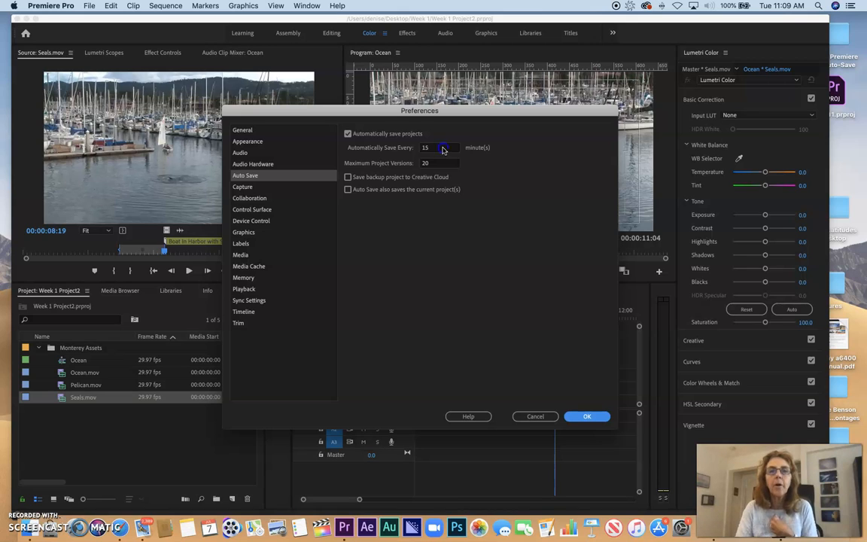
drag(444, 151, 413, 150)
text(05)
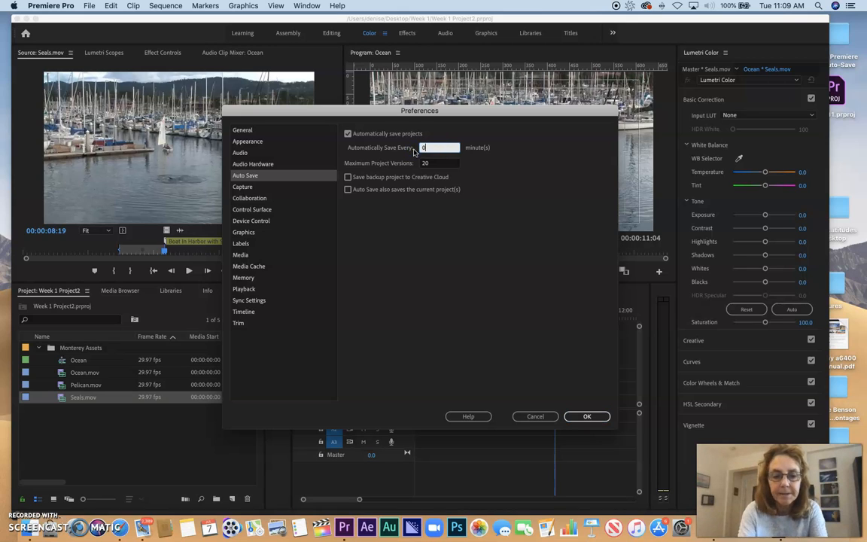
key(Return)
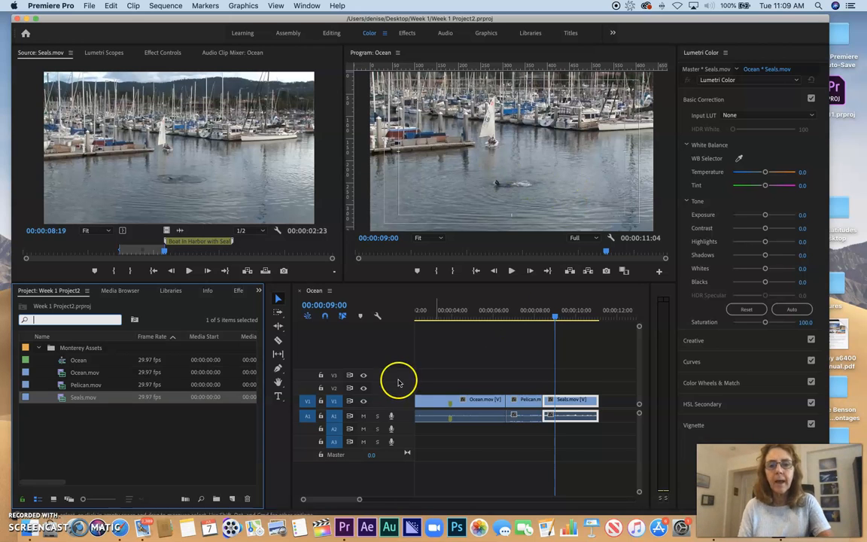
Move the sequence playhead back into the Ocean clip, to about 00:00:02:27
click(458, 317)
drag(445, 325, 475, 368)
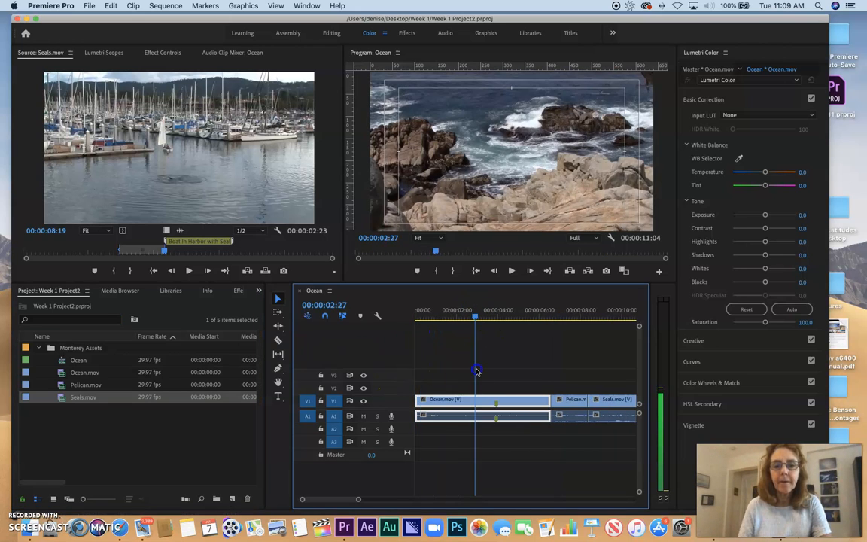